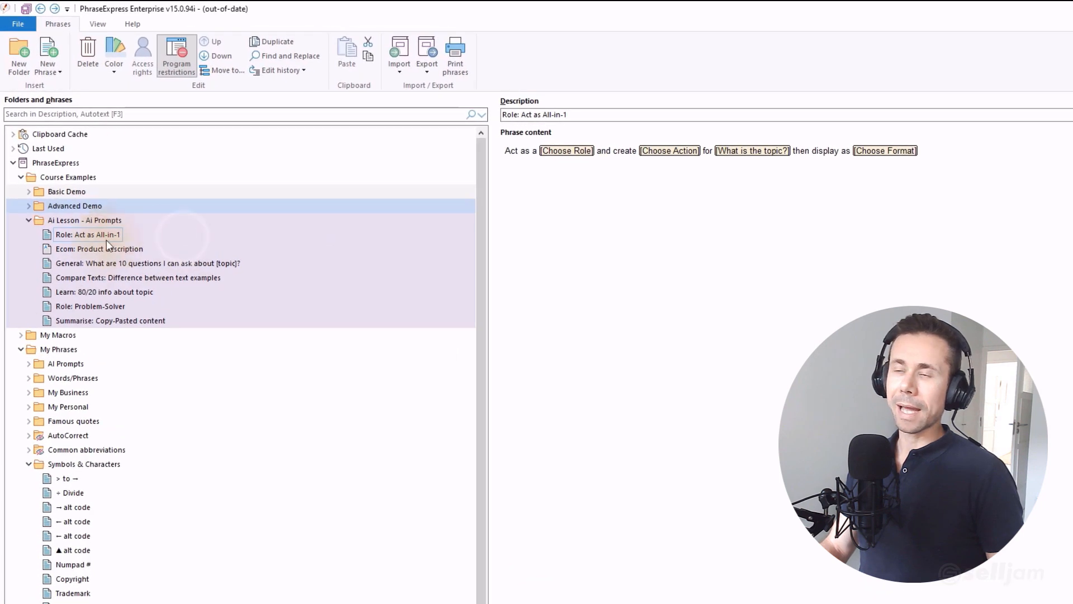
- Review the content of the "Role: Act as All-in-1" phrase and the autotext of its "Ai Lesson - Ai Prompts" folder
left_click(530, 224)
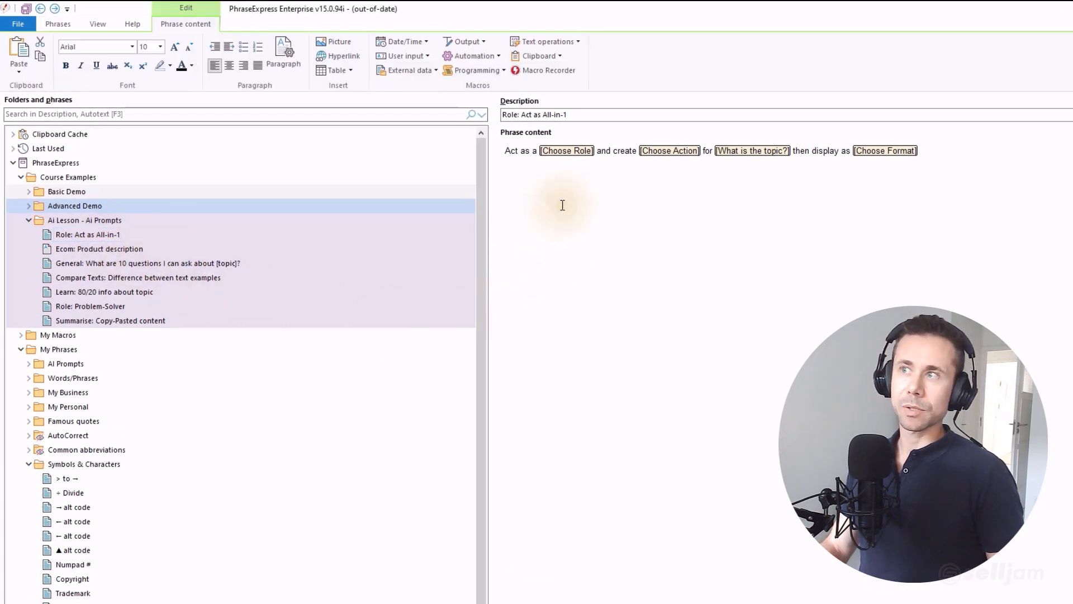
mouse_move(574, 159)
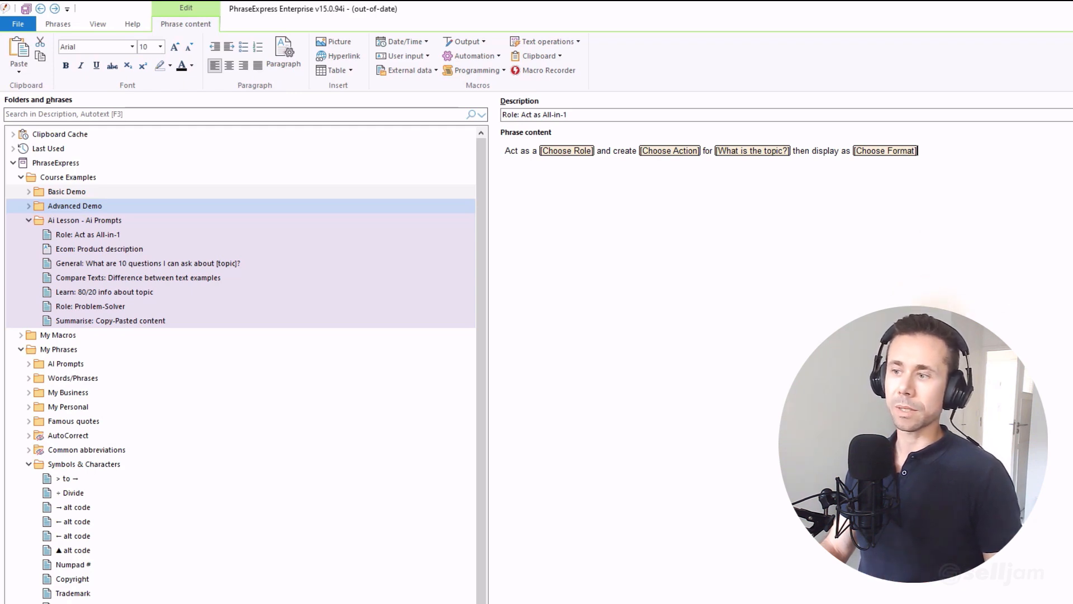
left_click(116, 222)
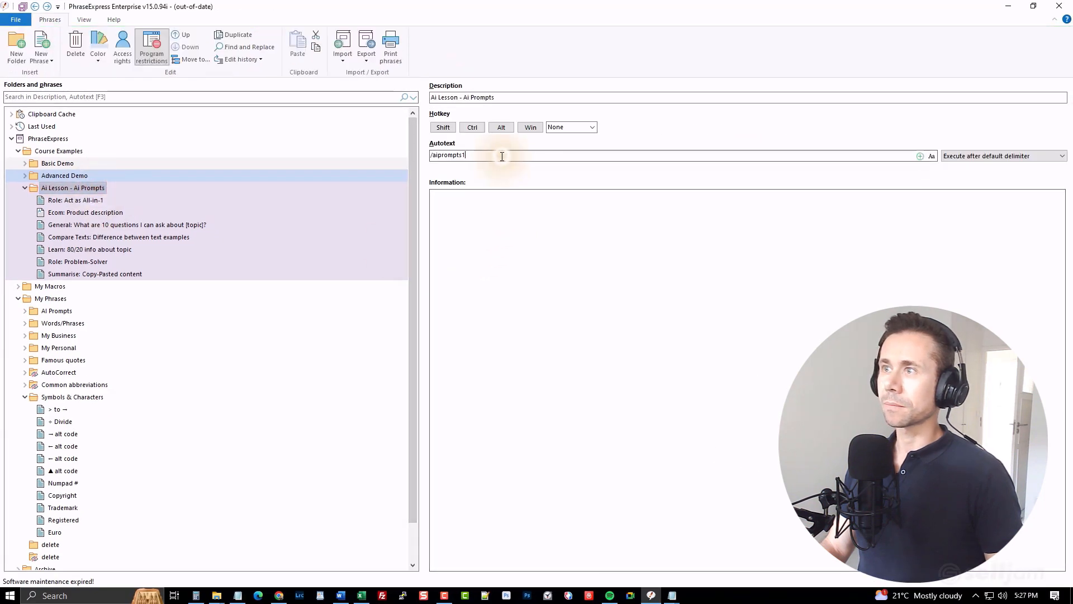
- Switch to ChatGPT in Chrome and trigger the autotext /aiprompts1 in the message box, launching the "Role: Act as All-in-1" phrase form
left_click(282, 597)
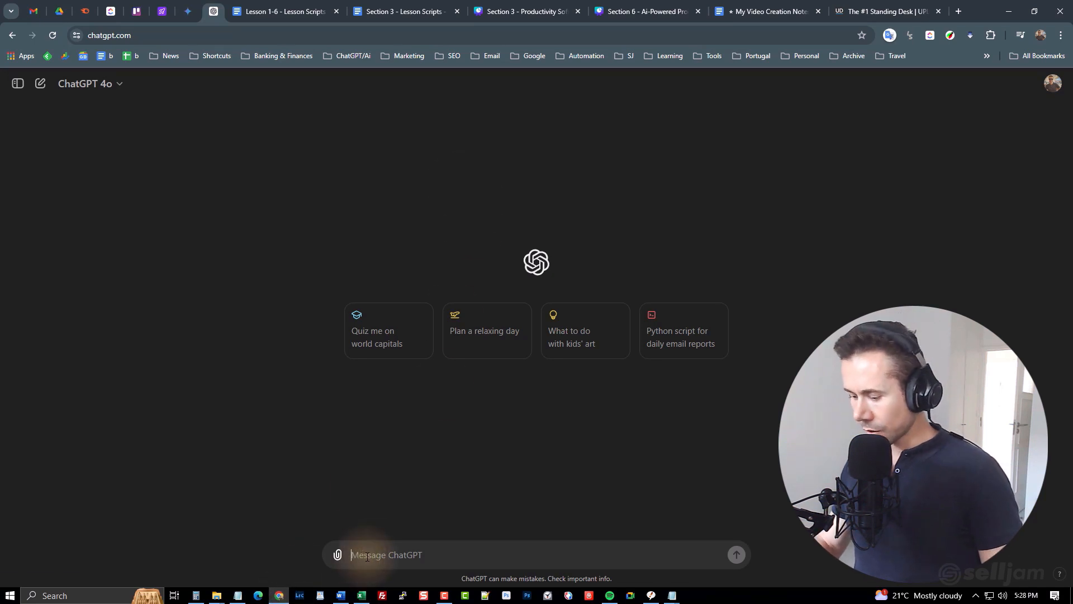
type("/aiprompts")
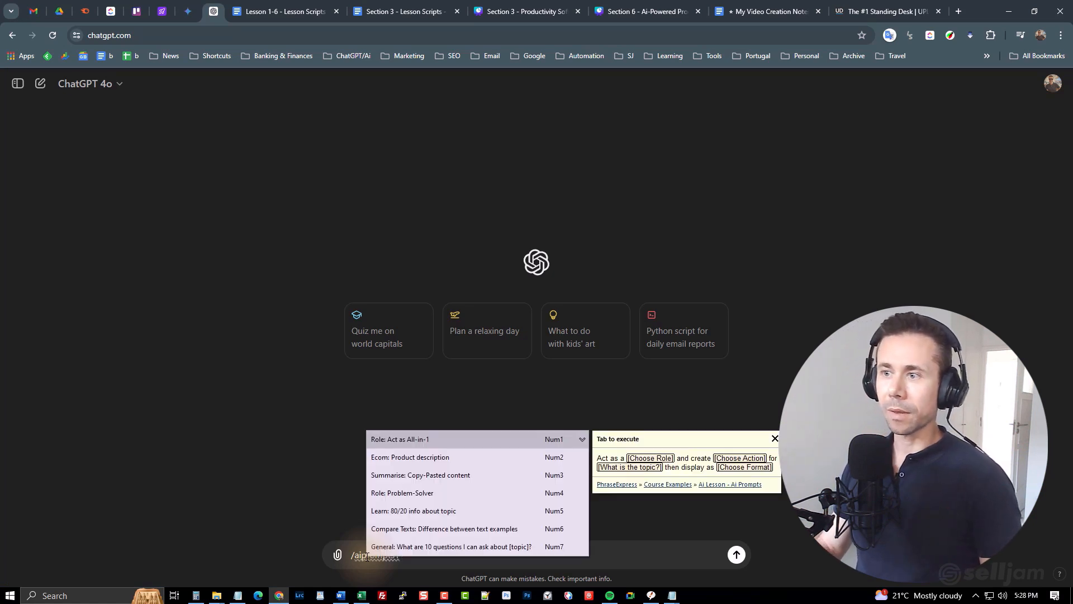
key("Down")
key("Up")
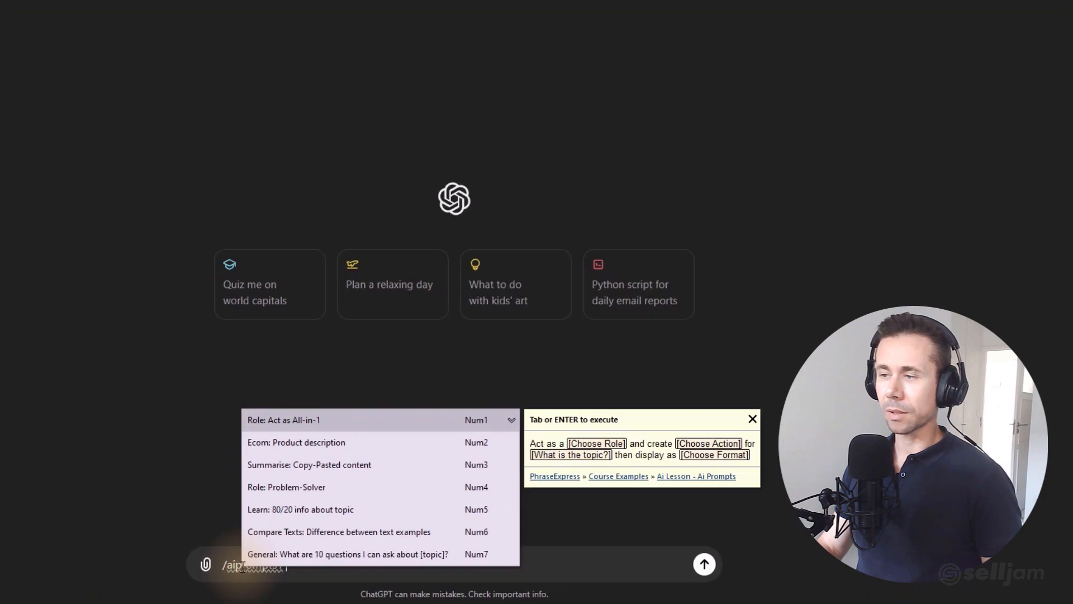
key("Down")
key("Up")
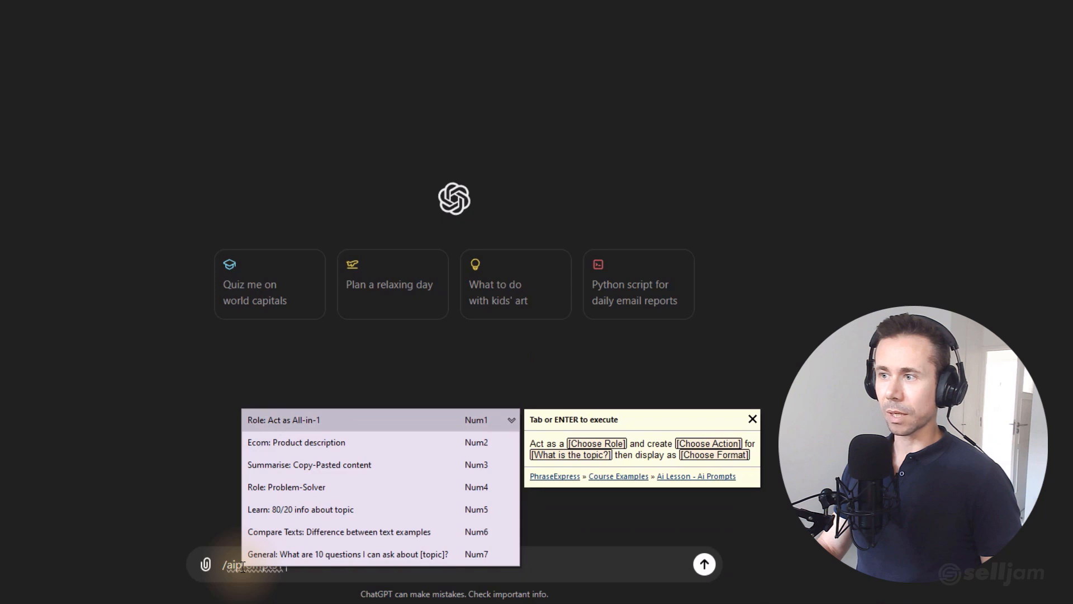
key("Return")
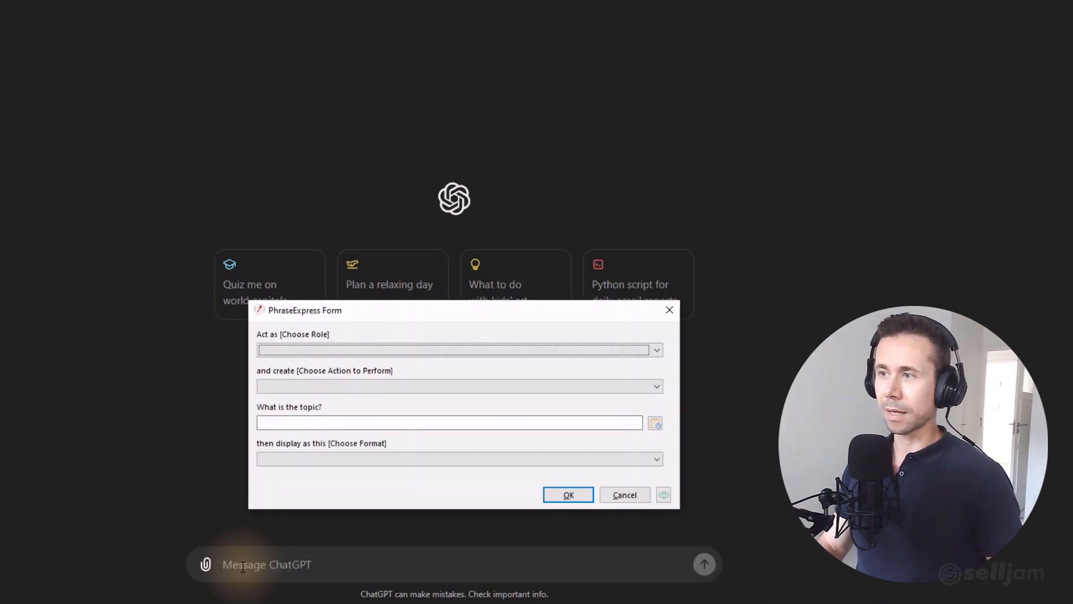
left_click_drag(387, 312, 368, 321)
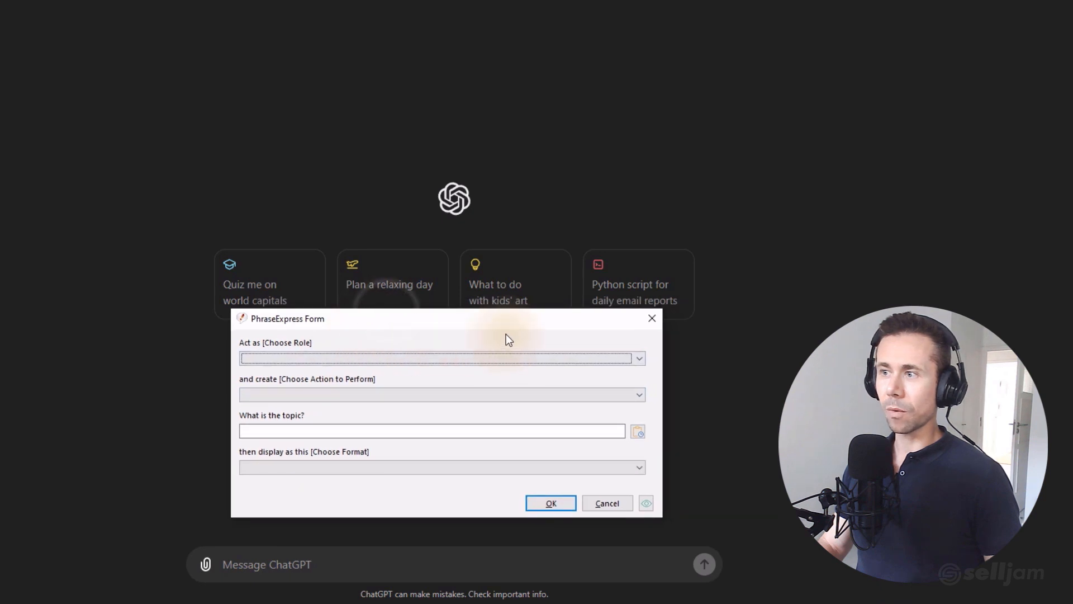
- Choose Mindset Coach as the role to act as in the PhraseExpress form
left_click(269, 359)
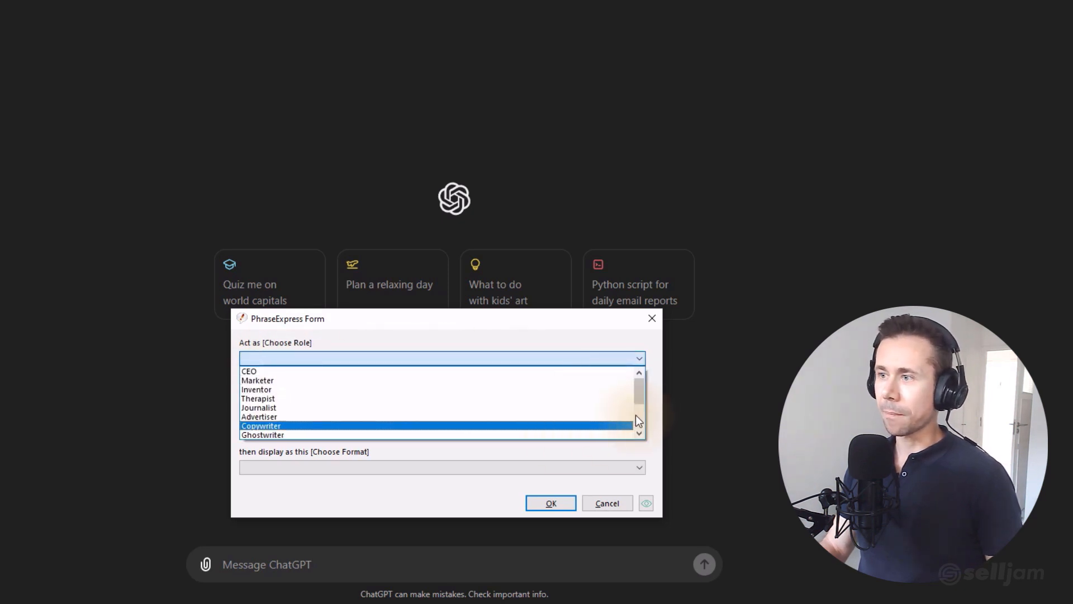
scroll(637, 399, "down", 1)
left_click(631, 398)
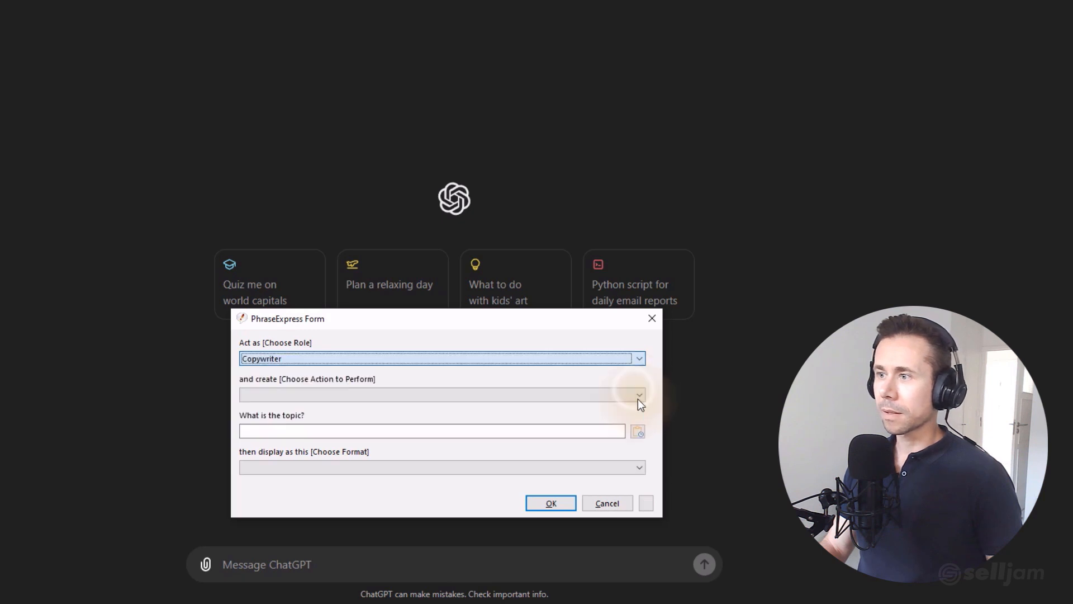
left_click(523, 361)
scroll(640, 409, "down", 1)
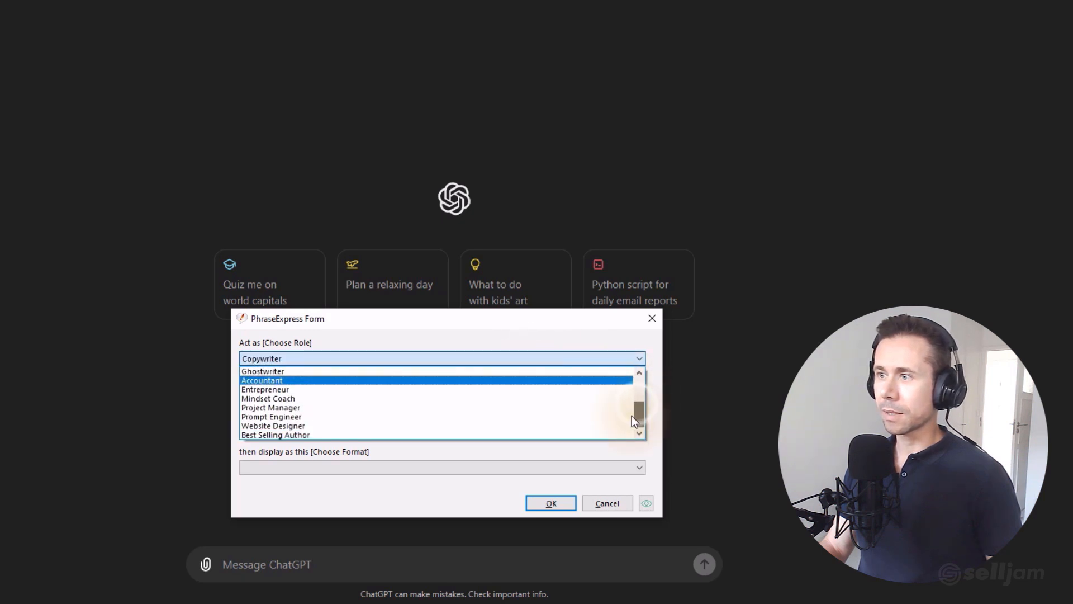
left_click(372, 400)
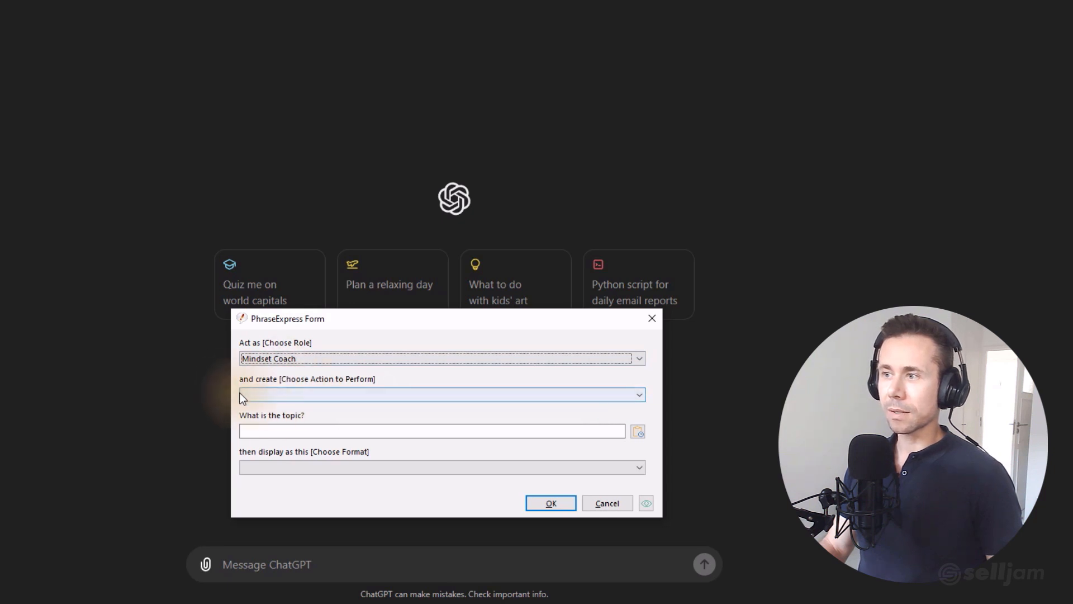
- Choose Summary as the action to perform in the prompt form
left_click(316, 395)
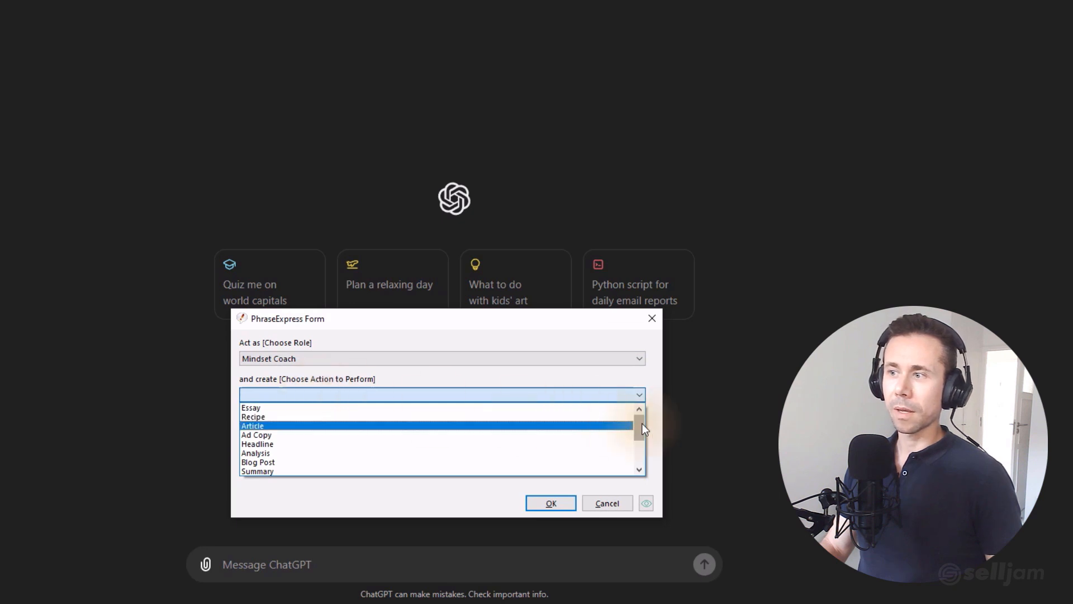
left_click_drag(641, 424, 641, 417)
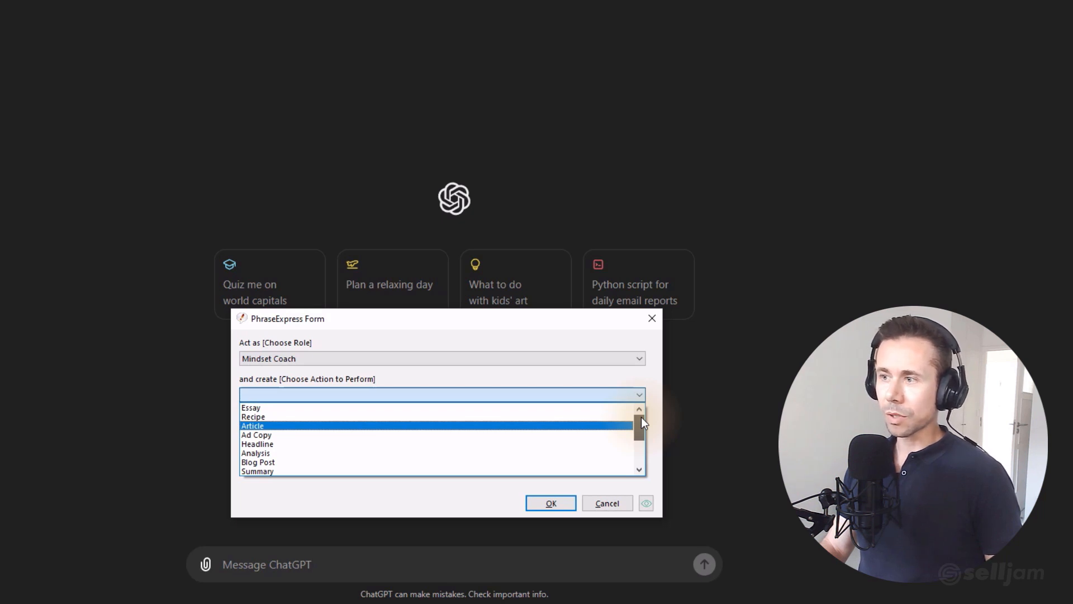
left_click_drag(642, 417, 646, 430)
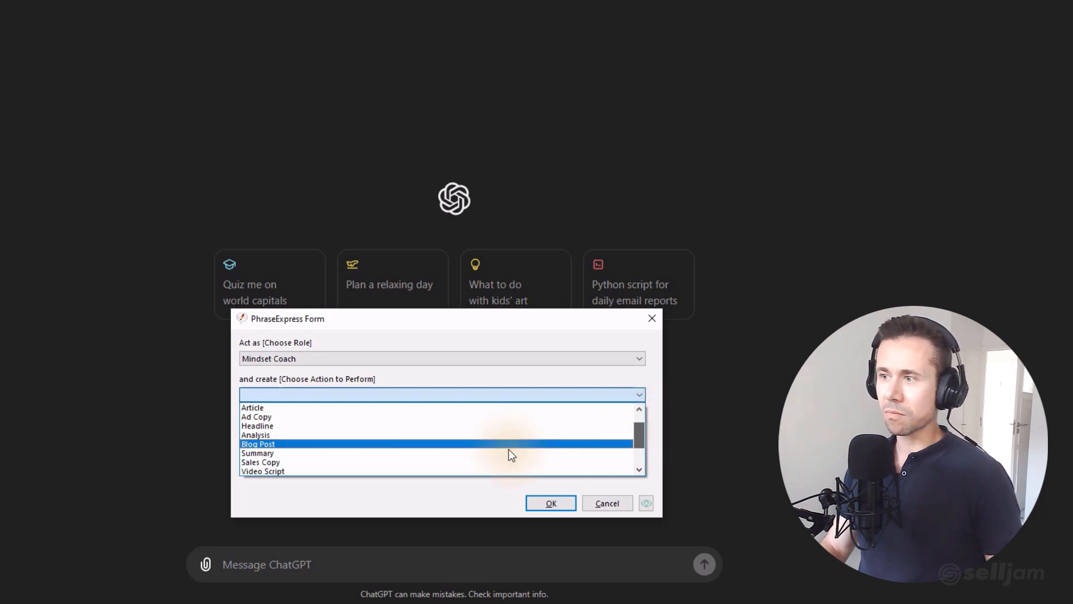
left_click(290, 452)
- Enter "how to beat procrastination" as the topic and choose Markdown as the display format
left_click(283, 430)
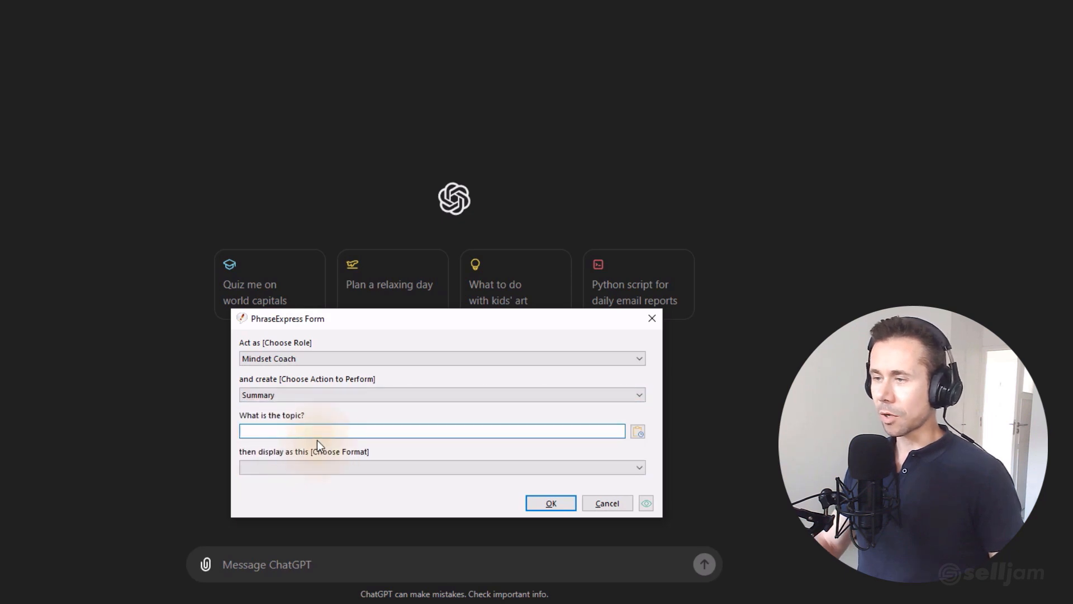
type("how ")
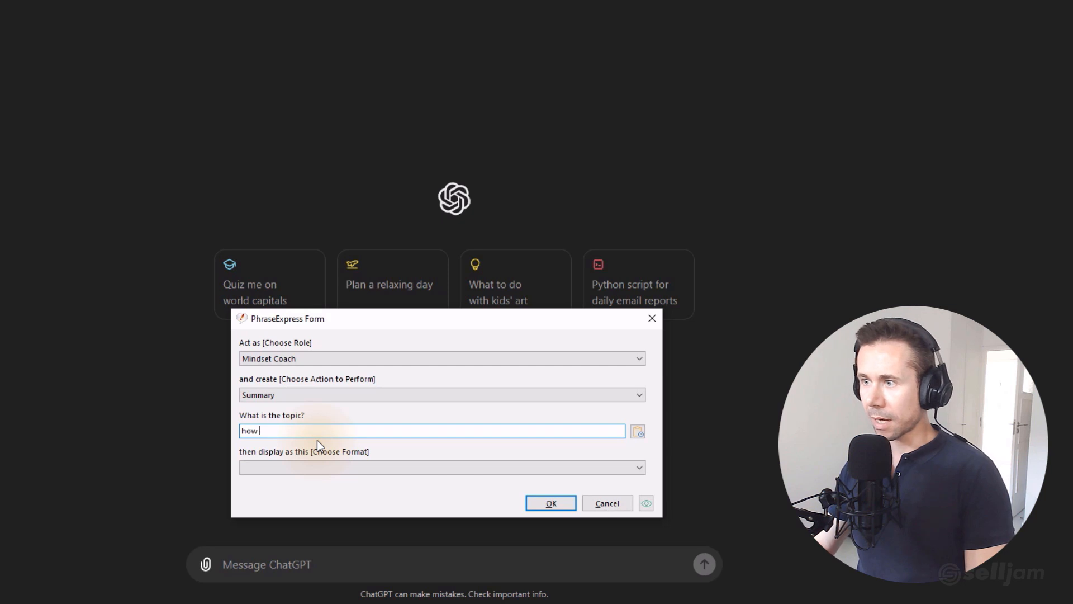
type("to beat pro")
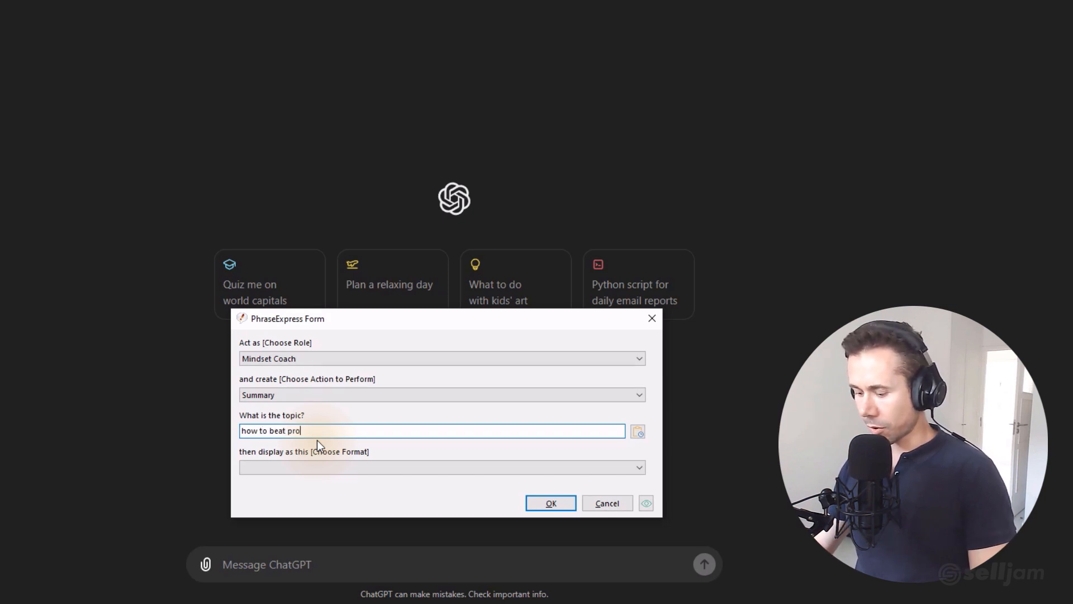
type("crastination")
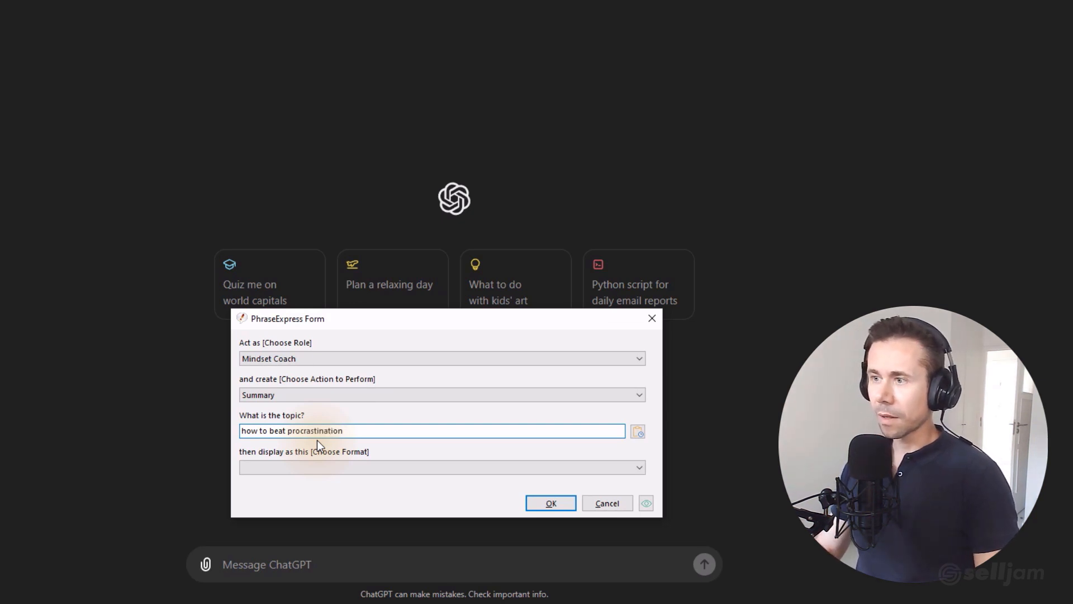
left_click(304, 466)
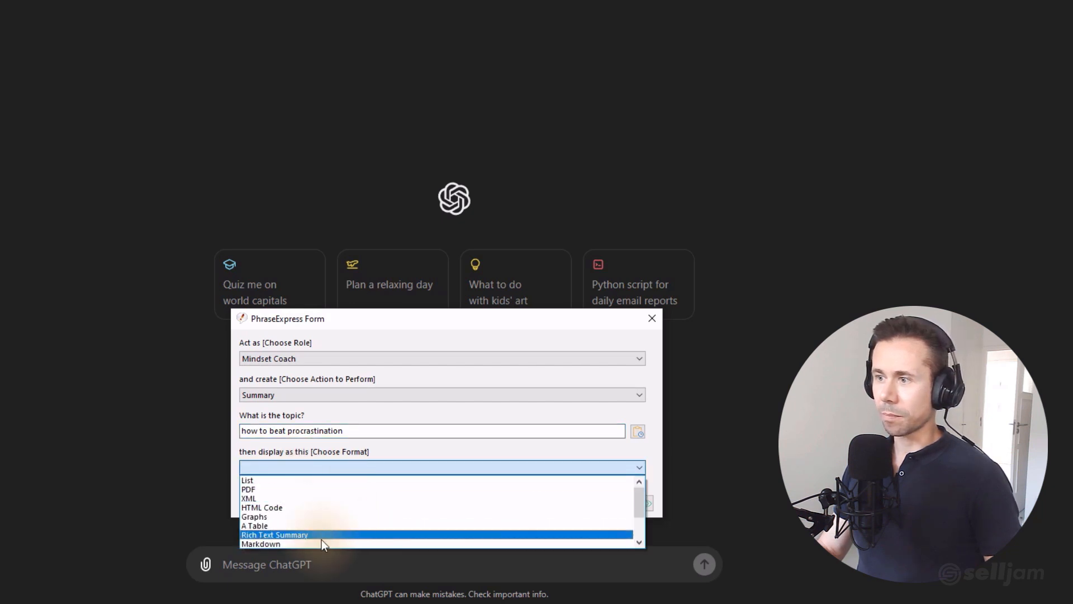
left_click(287, 542)
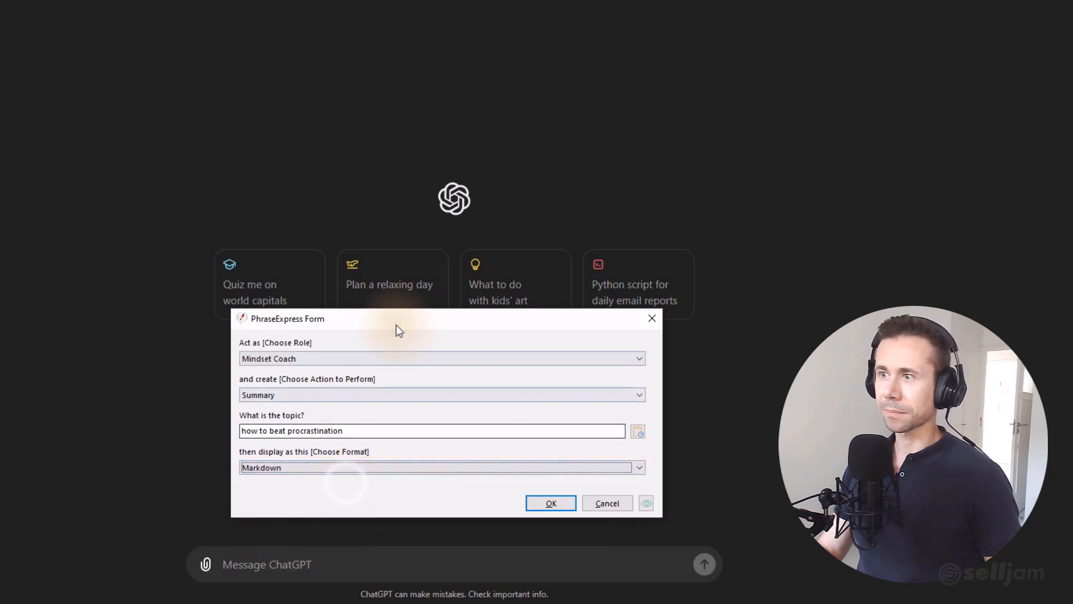
- Confirm the completed form so the assembled prompt goes into the ChatGPT message box, and send it
left_click_drag(398, 330, 378, 301)
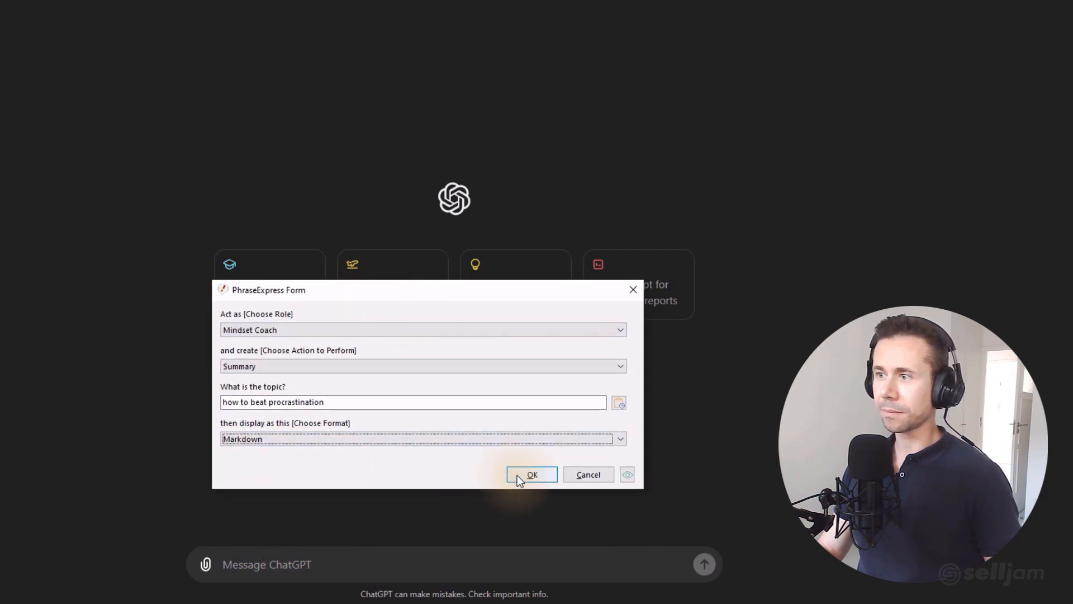
left_click(254, 564)
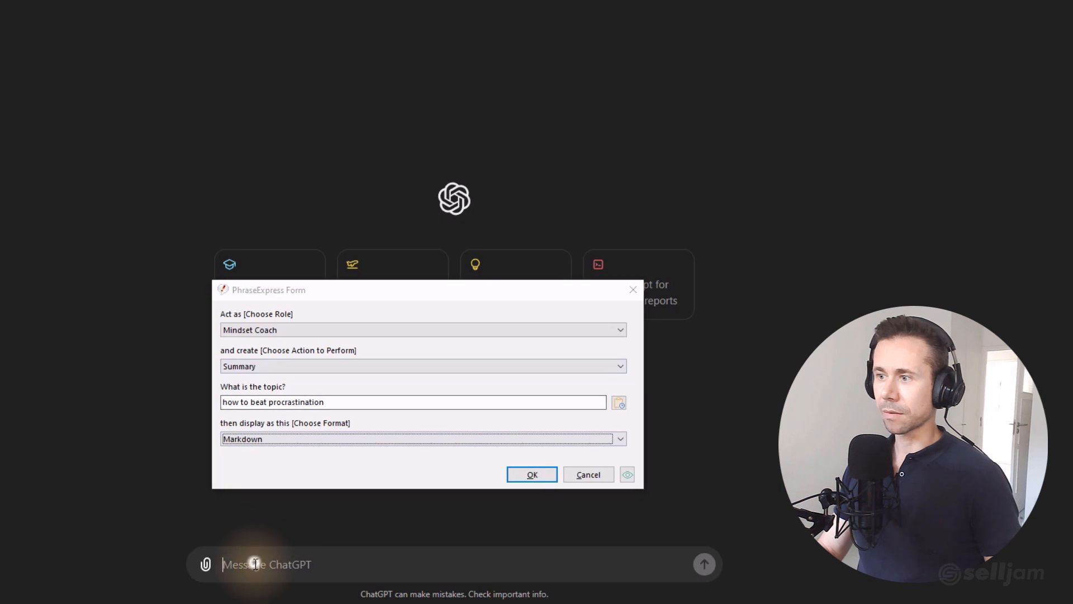
left_click(524, 473)
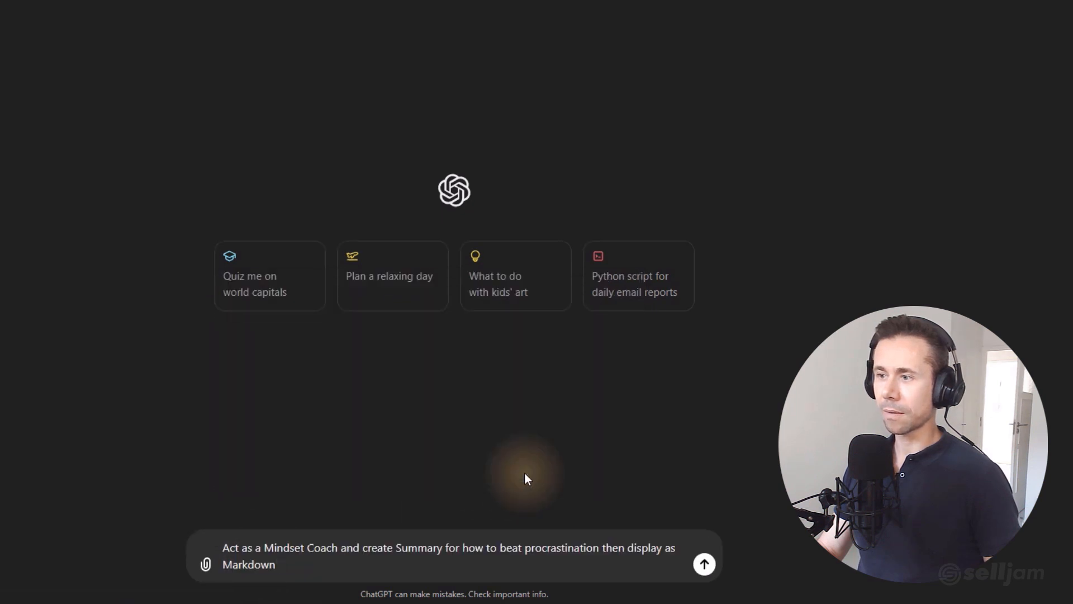
mouse_move(327, 573)
left_mouse_down()
mouse_move(233, 562)
mouse_move(186, 542)
mouse_move(316, 564)
left_mouse_up()
left_click(703, 564)
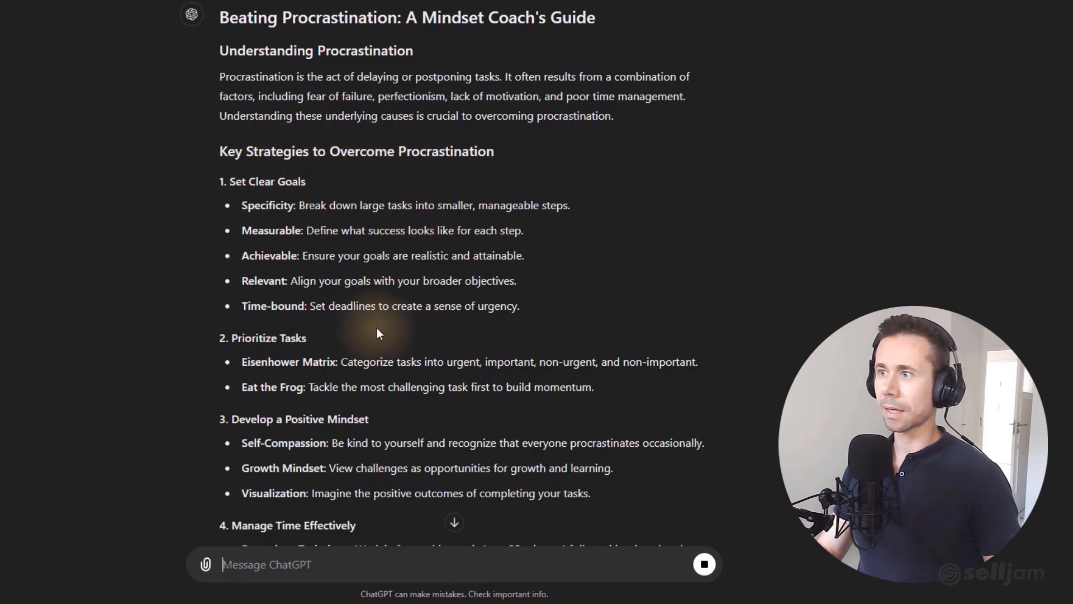
- Read through ChatGPT's procrastination guide down to its conclusion
scroll(420, 330, "down", 8)
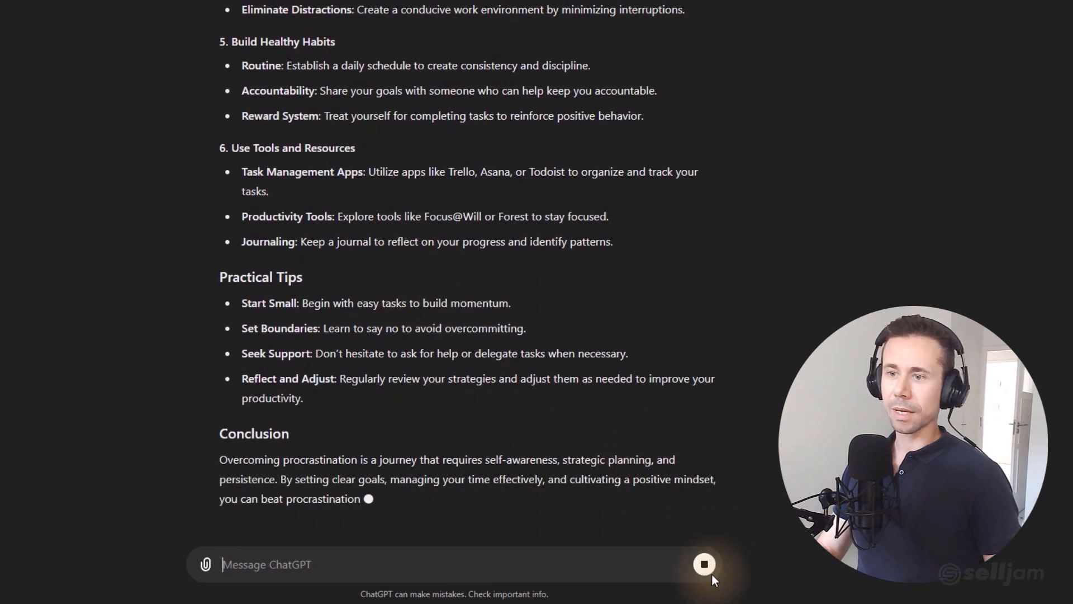
left_click(705, 568)
left_click(251, 565)
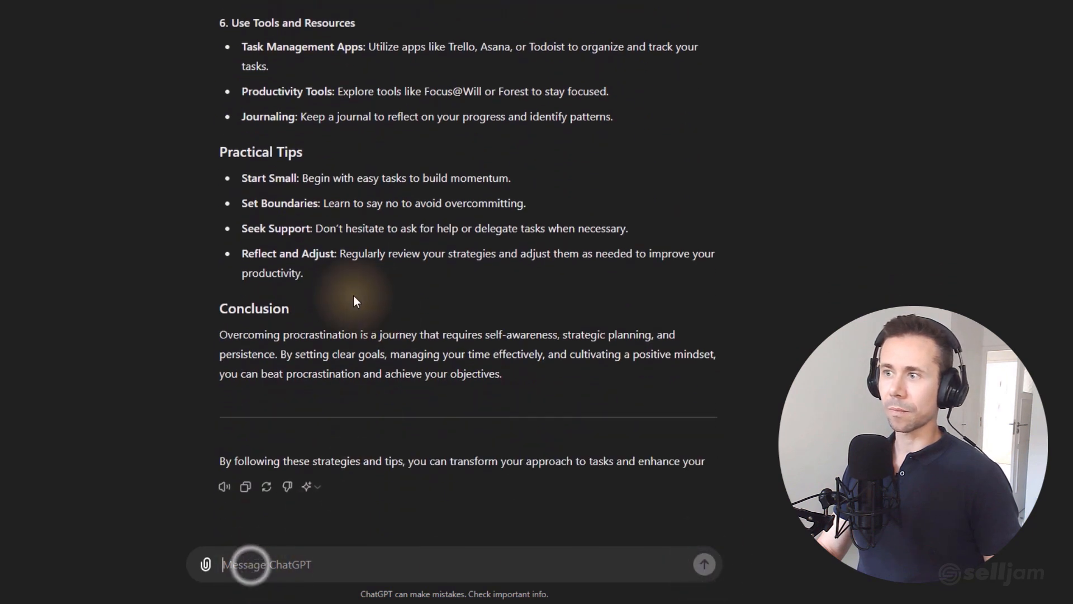
scroll(352, 296, "up", 2)
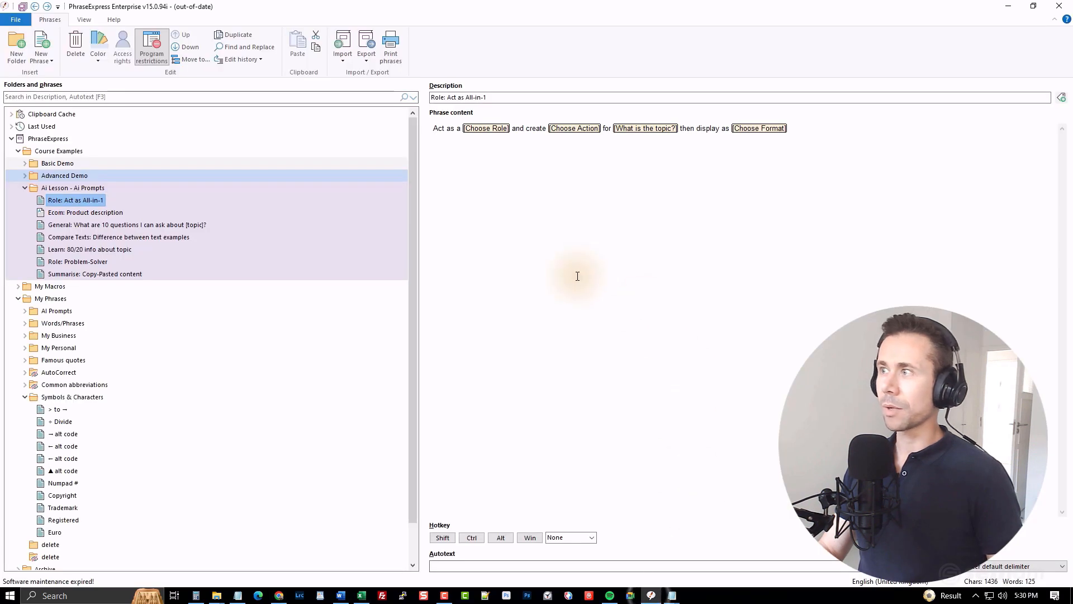
- In PhraseExpress, examine the "Ecom: Product description" phrase and open the settings of its "List products" manual text input
left_click(77, 213)
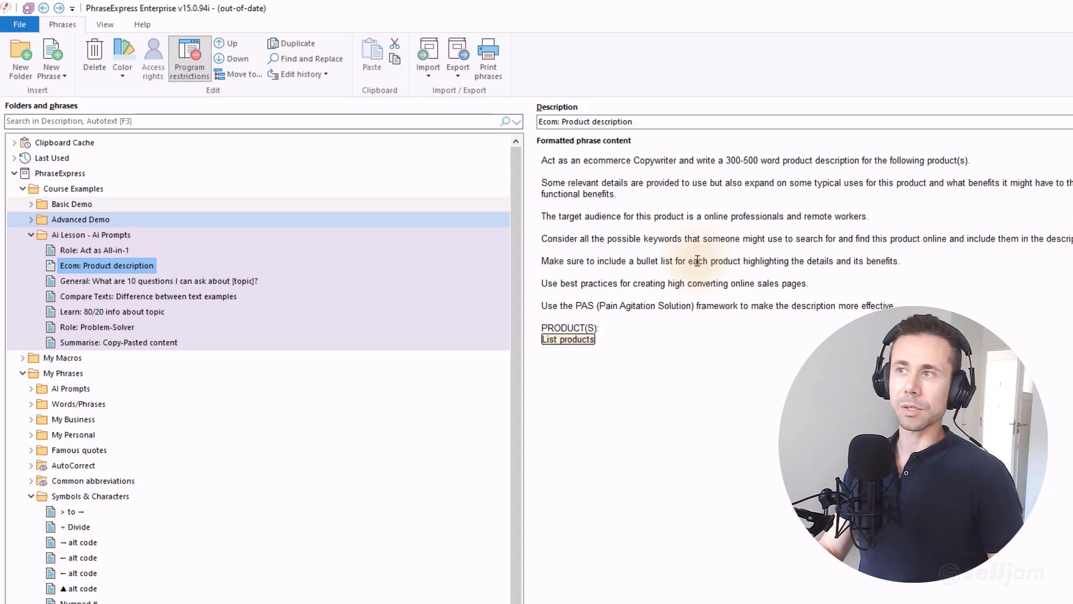
left_click(919, 273)
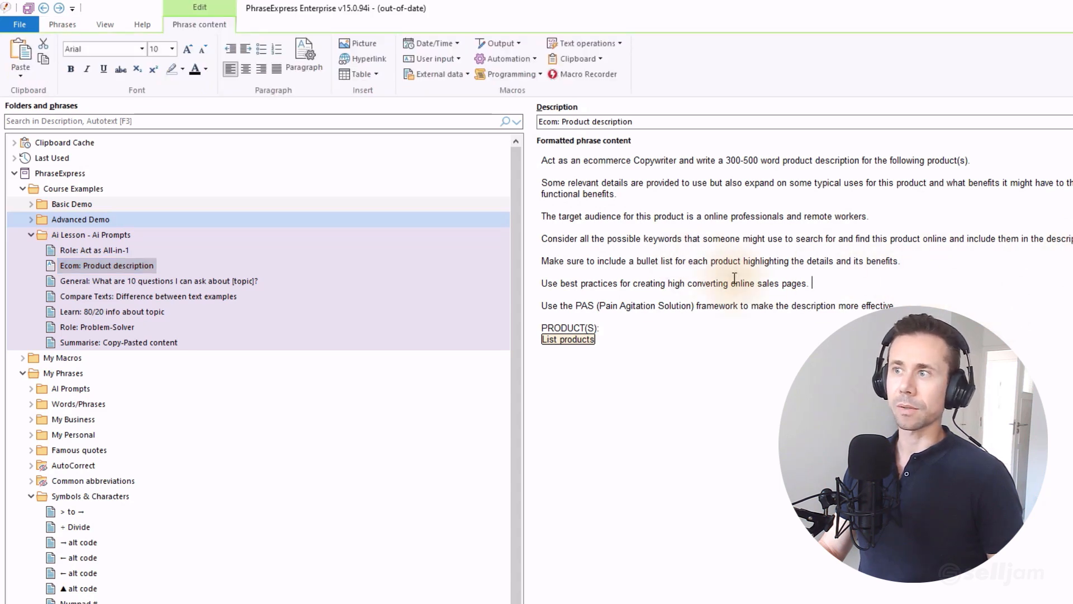
left_click(584, 340)
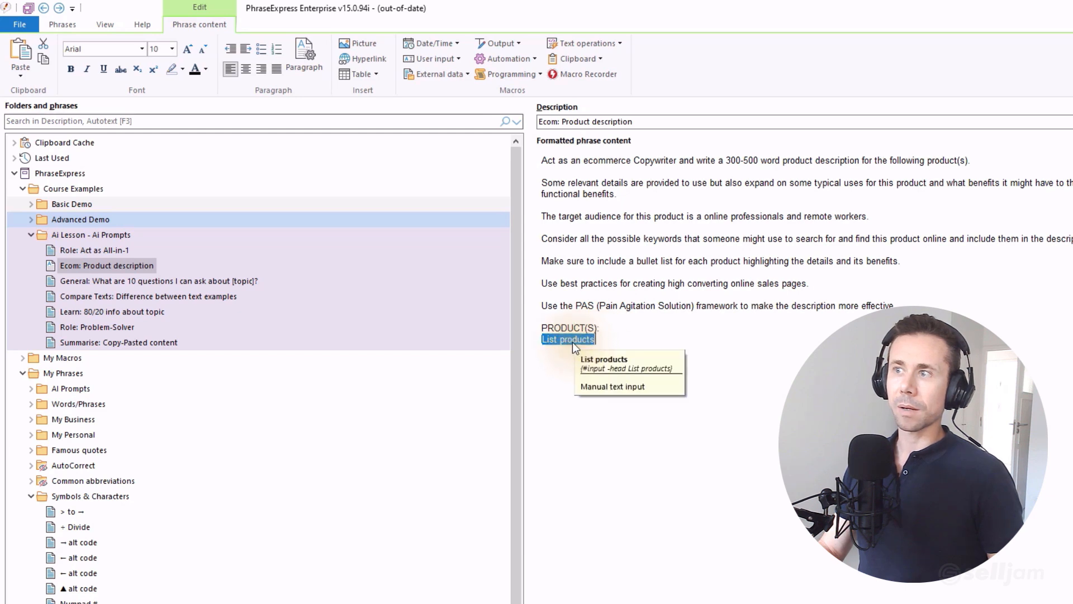
double_click(570, 341)
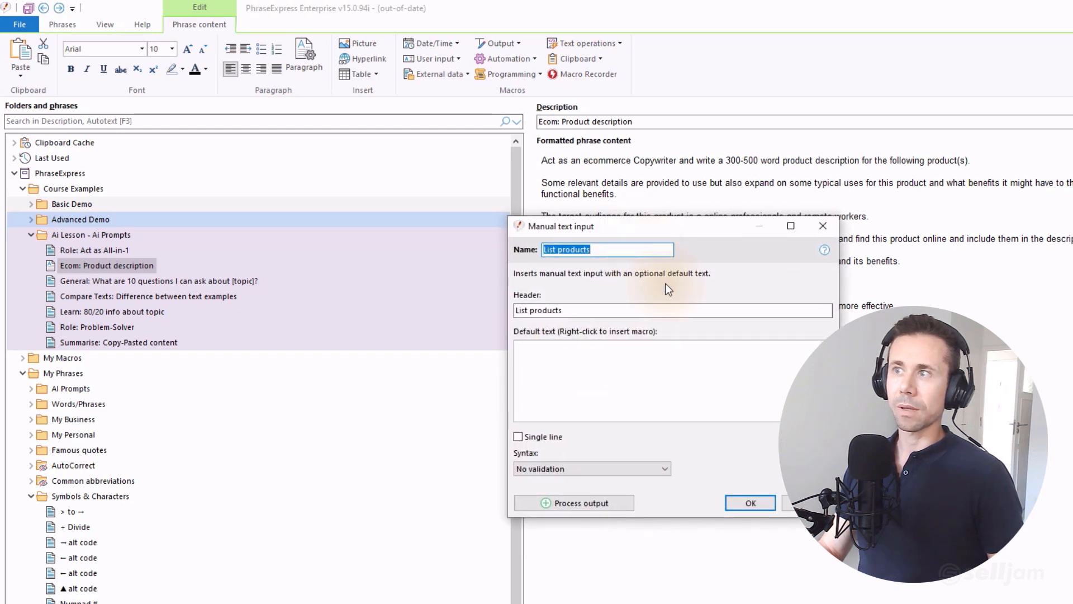
left_click_drag(631, 228, 866, 264)
left_click(827, 391)
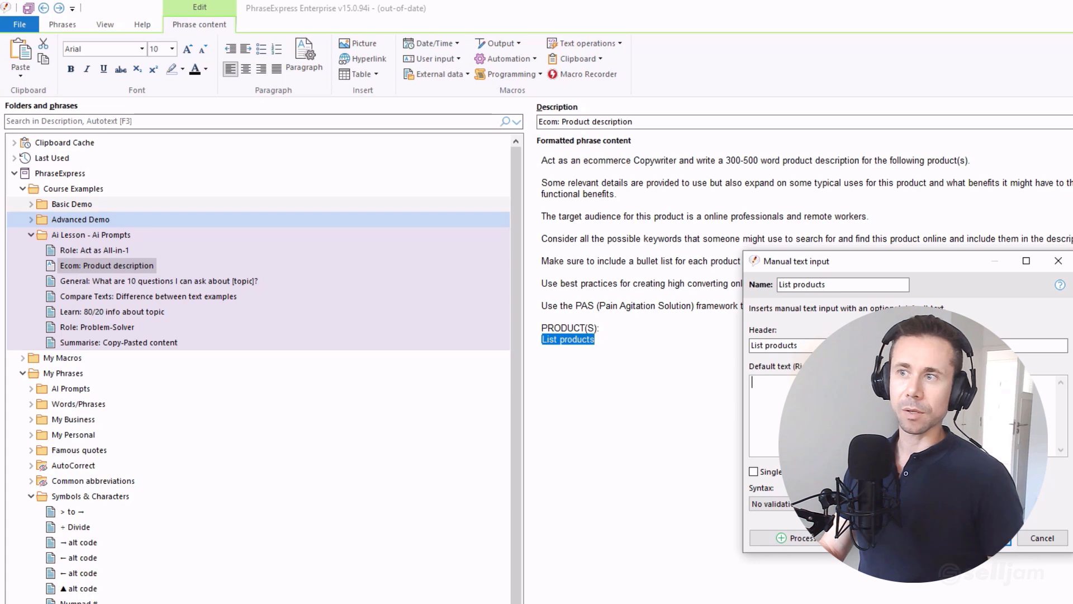
left_click_drag(905, 260, 823, 261)
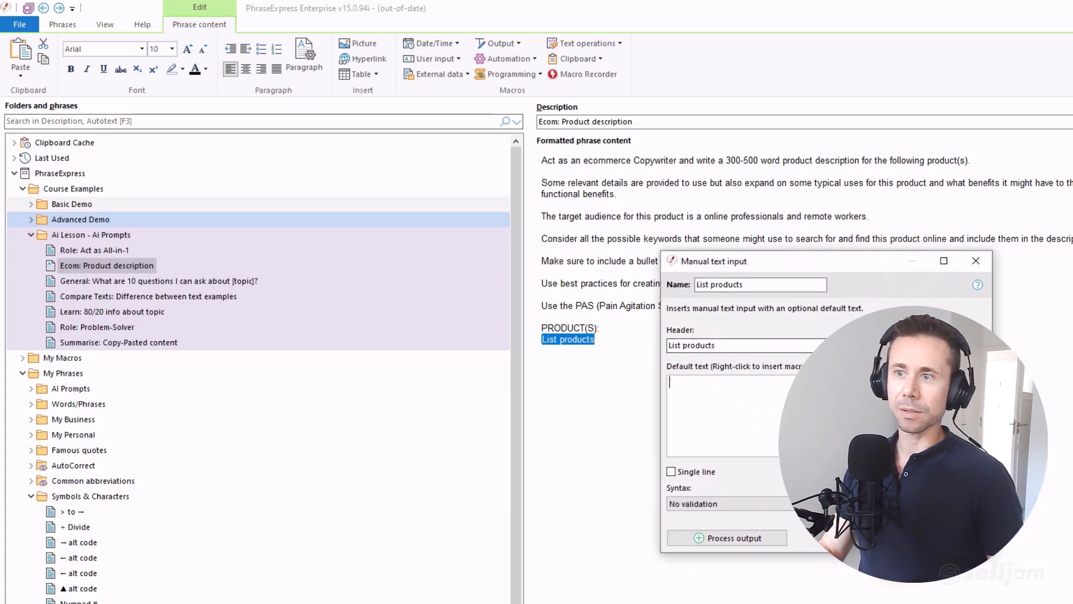
- Close the input settings, switch to ChatGPT and insert the "Ecom: Product description" prompt into the message box with the /aiprompts1 autotext
left_click(917, 537)
left_click(678, 372)
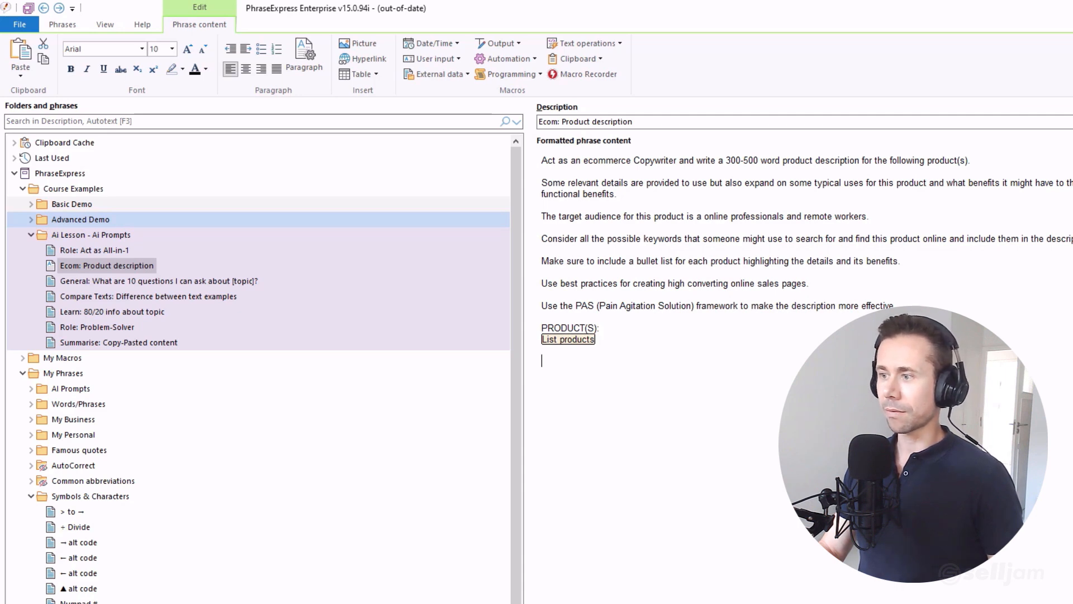
key("alt+Tab")
left_click(371, 551)
type("/aiprompts1")
key("Down")
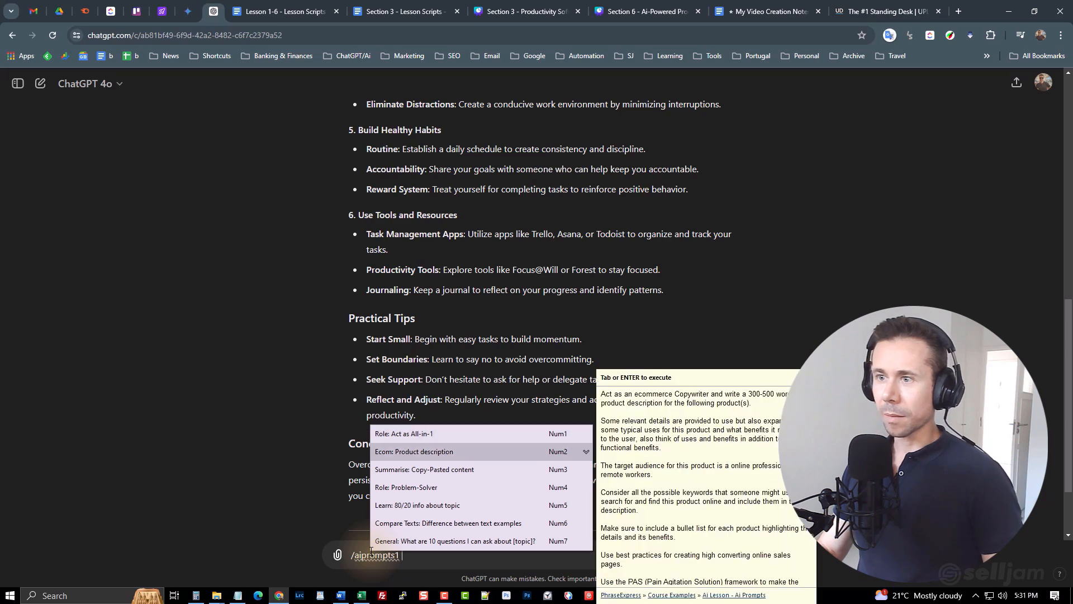
key("Return")
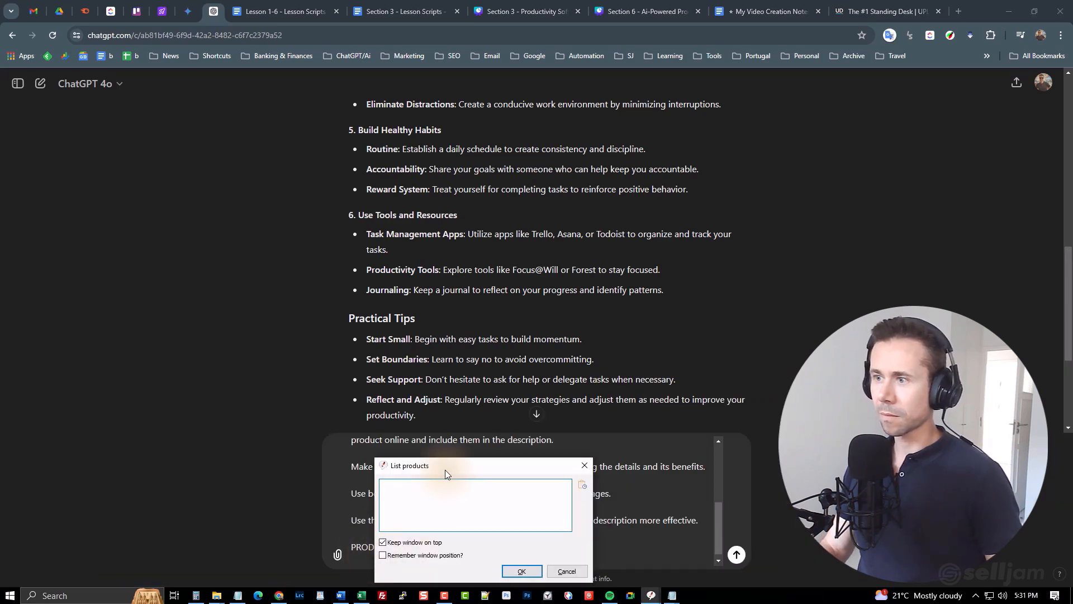
- Add "Height Adjustable Bamboo Standing Desk - Adjustable from 41.3" to 72.2" wide" from the clipboard cache under PRODUCT(S) and send the prompt
left_click_drag(447, 467, 452, 287)
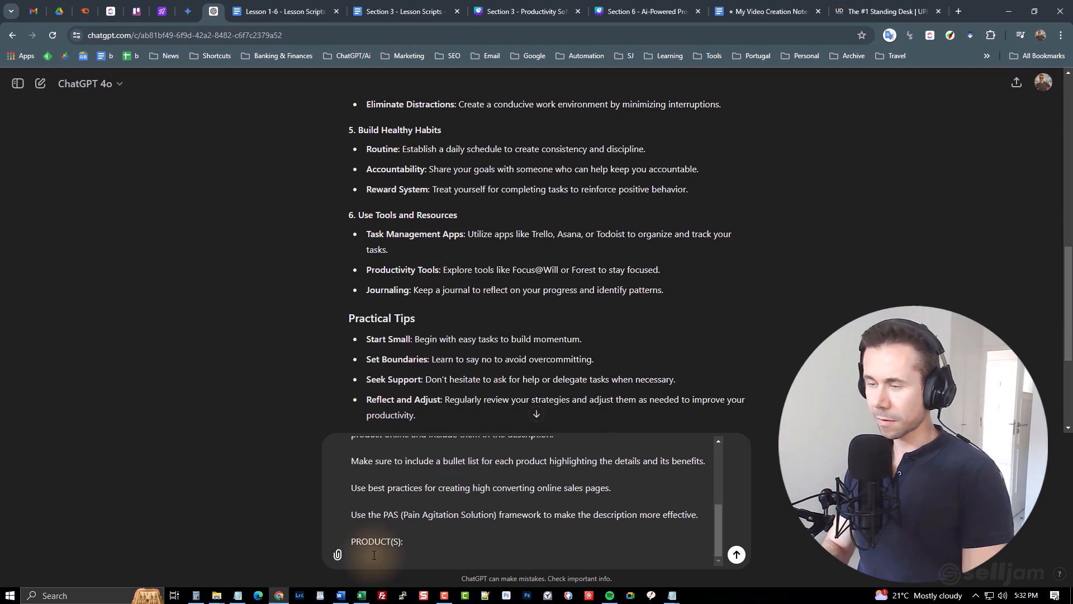
key("ctrl+alt+v")
key("Down")
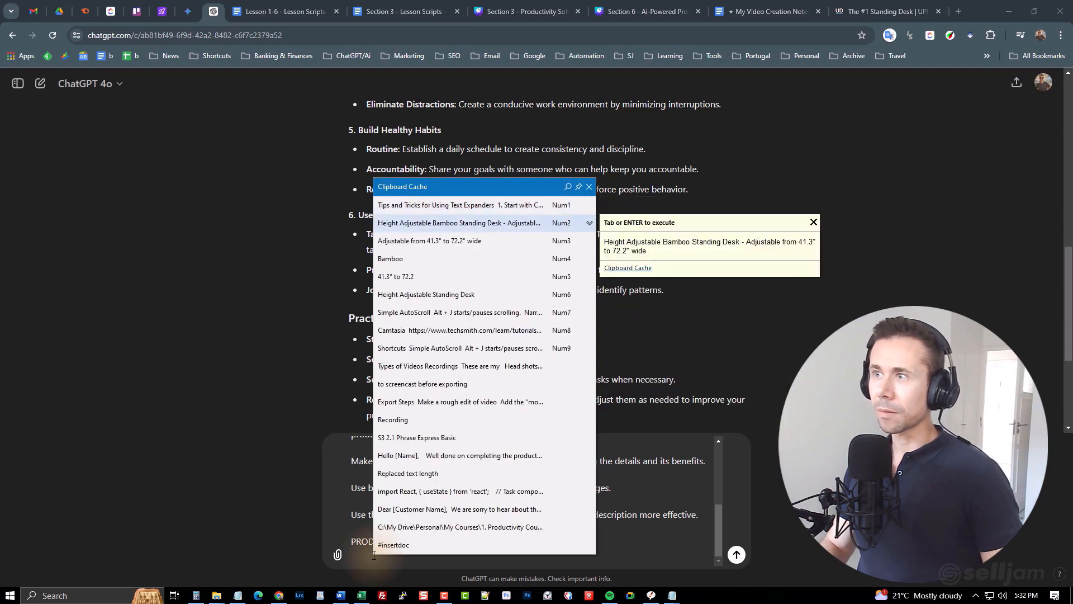
key("Return")
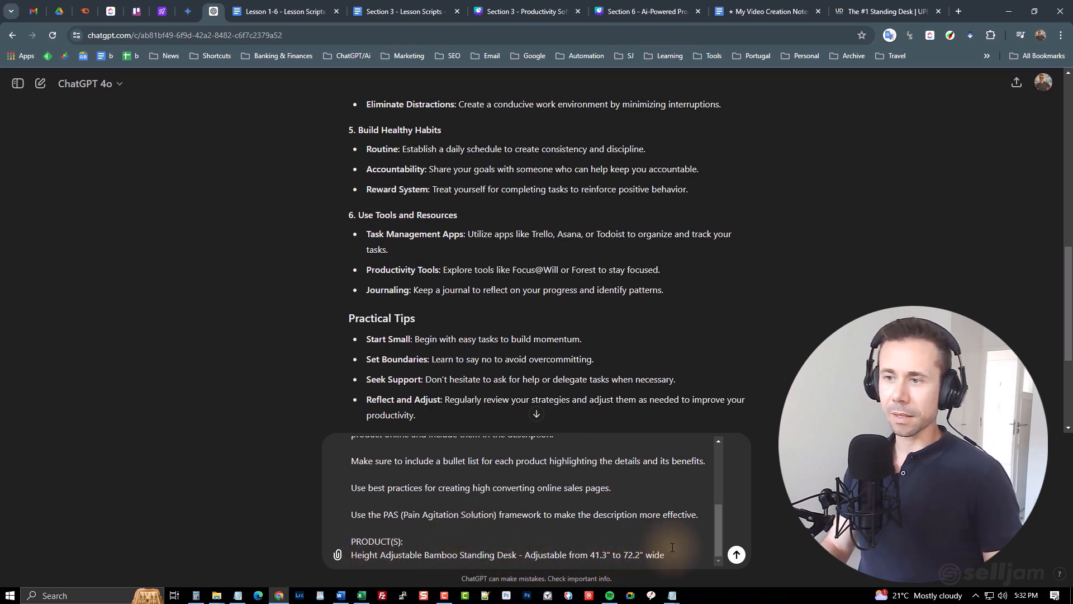
left_click_drag(666, 556, 589, 558)
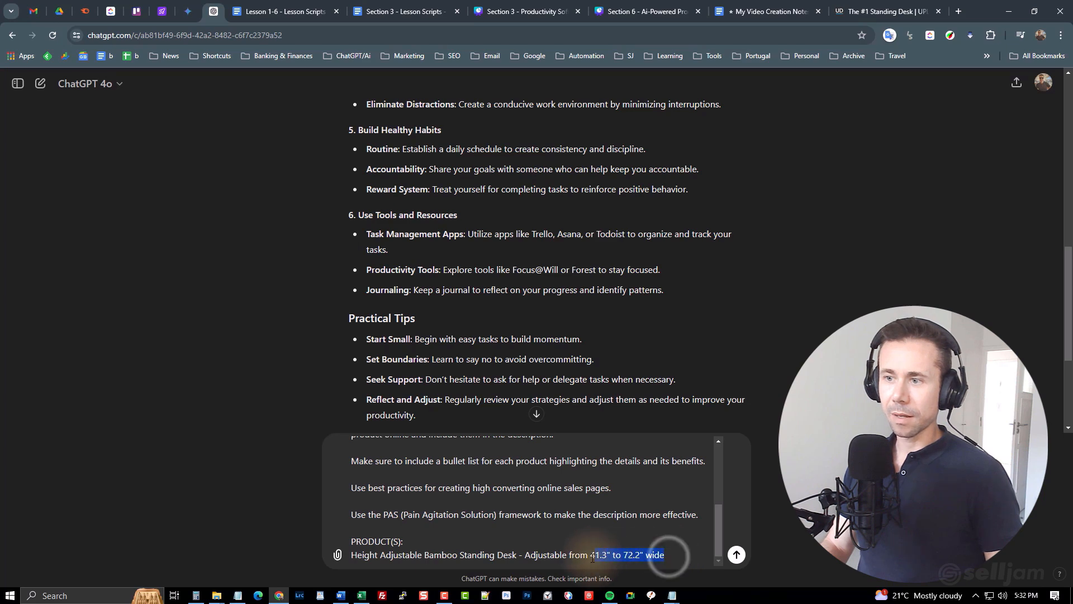
left_click(666, 553)
key("Return")
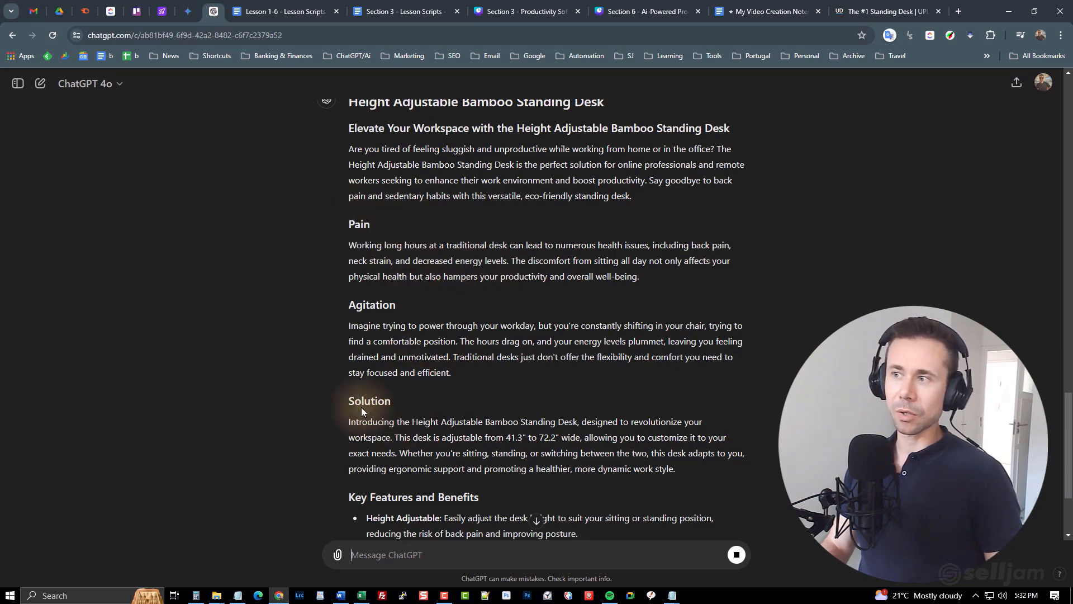
- Read through ChatGPT's standing desk product description, from the Pain, Agitation and Solution sections to the Key Highlights list
scroll(575, 380, "down", 5)
scroll(648, 369, "up", 2)
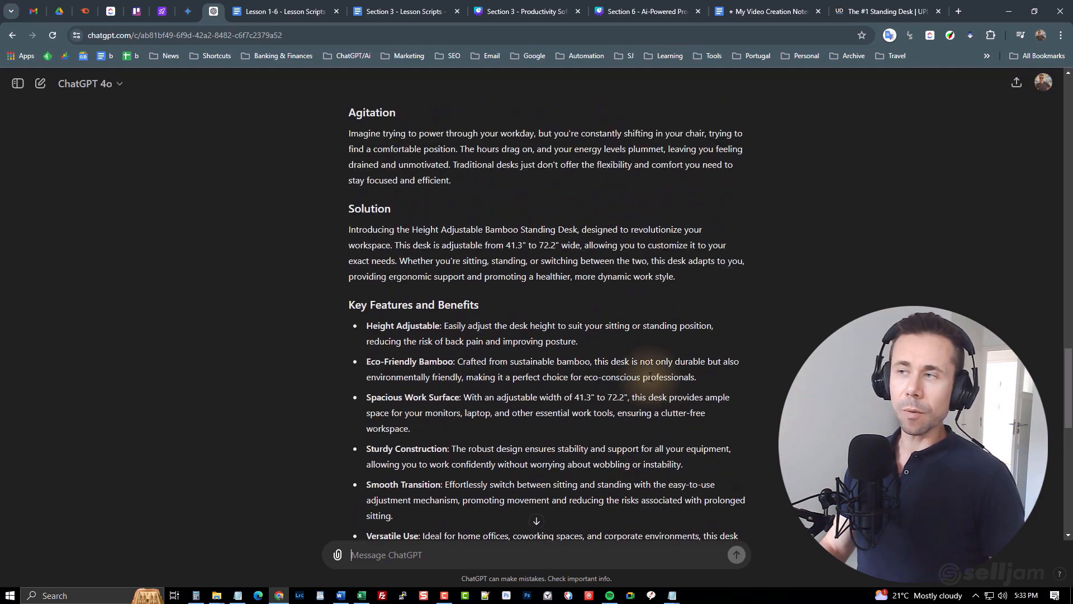
scroll(645, 374, "up", 6)
scroll(642, 375, "down", 14)
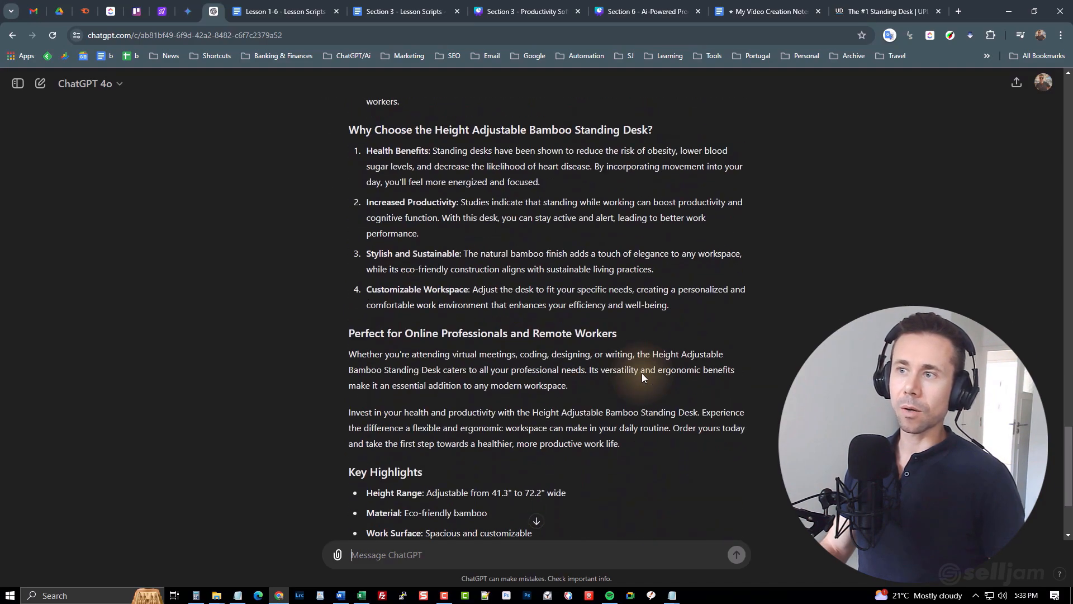
scroll(641, 373, "down", 2)
scroll(641, 372, "up", 9)
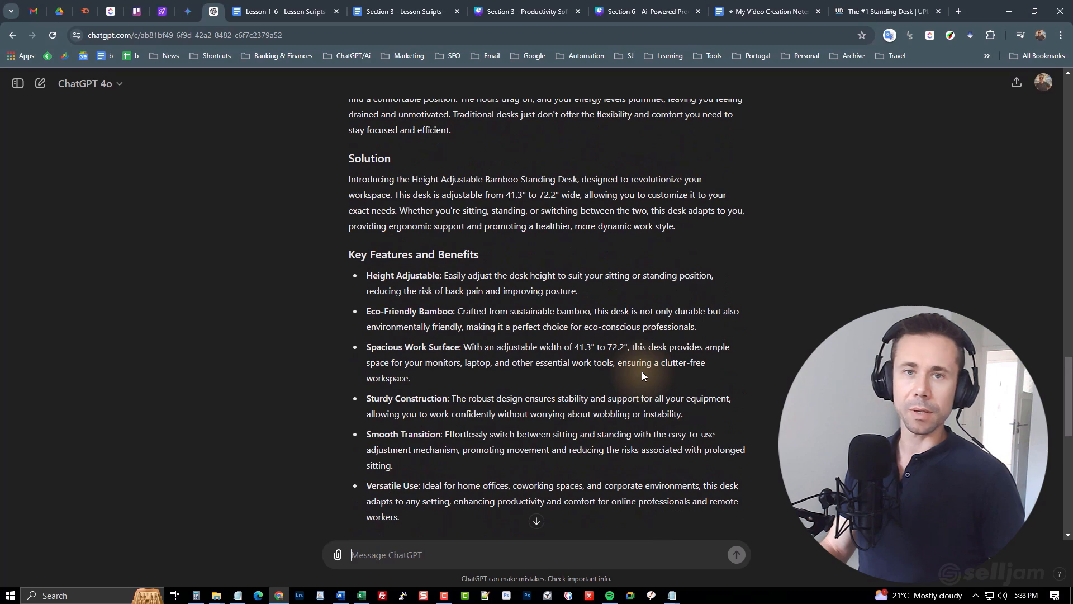
scroll(641, 371, "up", 3)
scroll(642, 371, "down", 2)
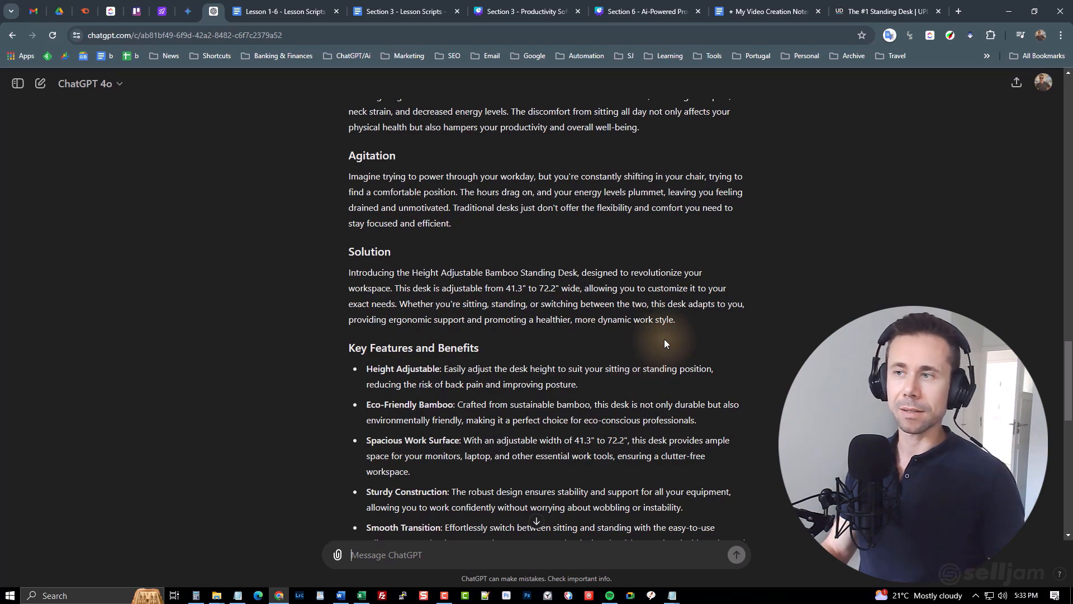
scroll(680, 378, "up", 3)
scroll(679, 378, "up", 4)
scroll(679, 377, "down", 7)
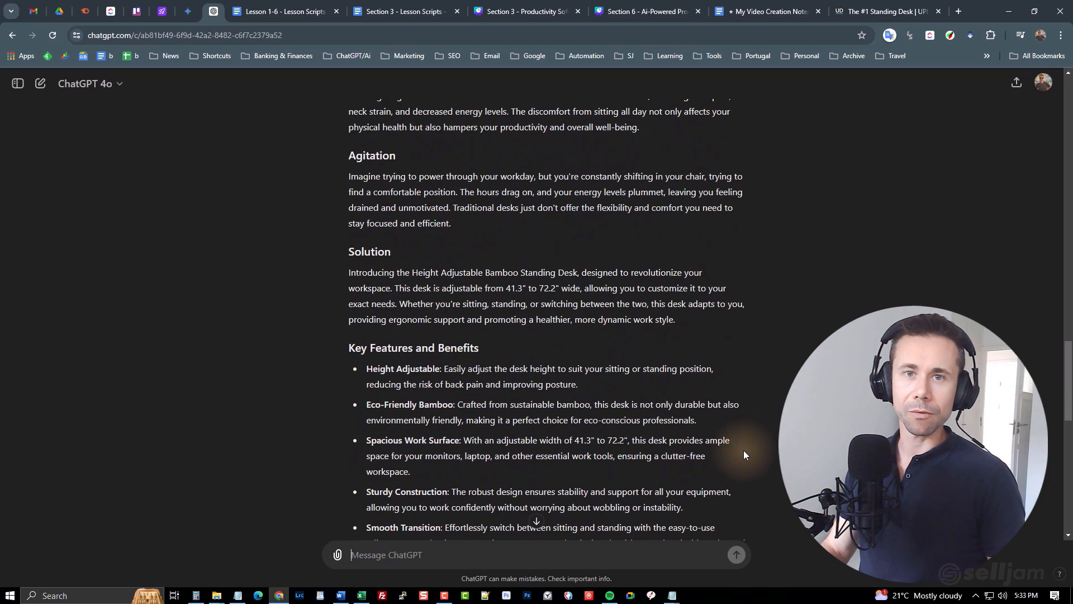
scroll(698, 369, "down", 5)
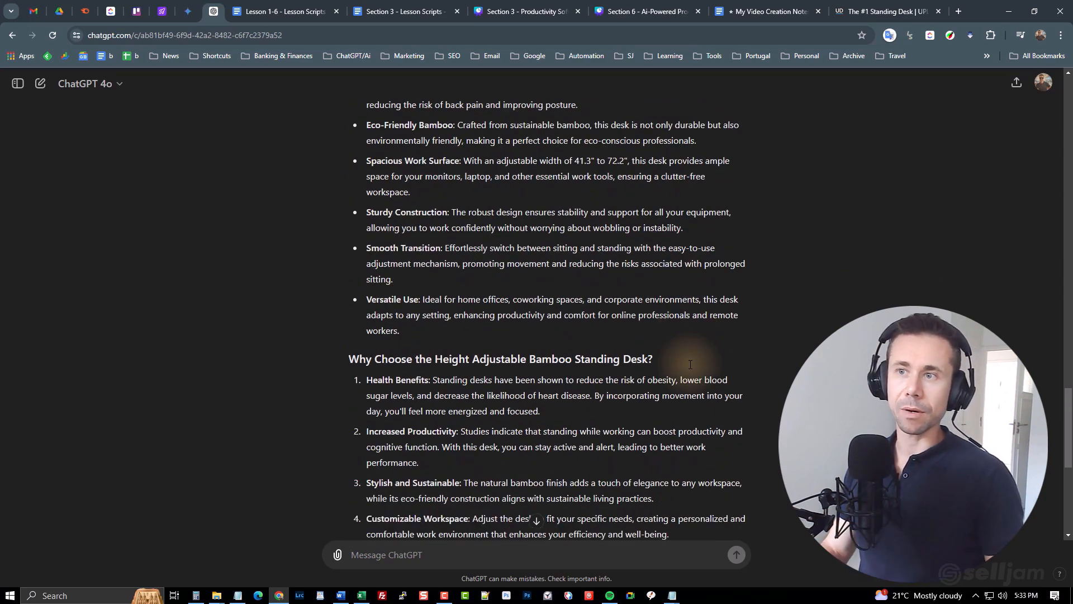
scroll(702, 347, "down", 7)
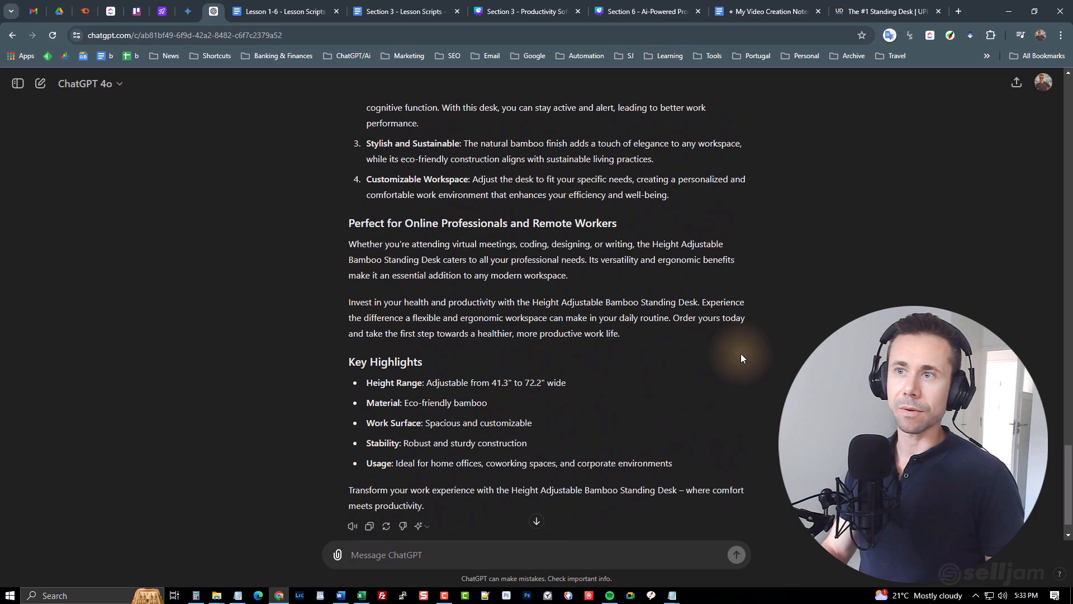
left_click_drag(761, 460, 389, 327)
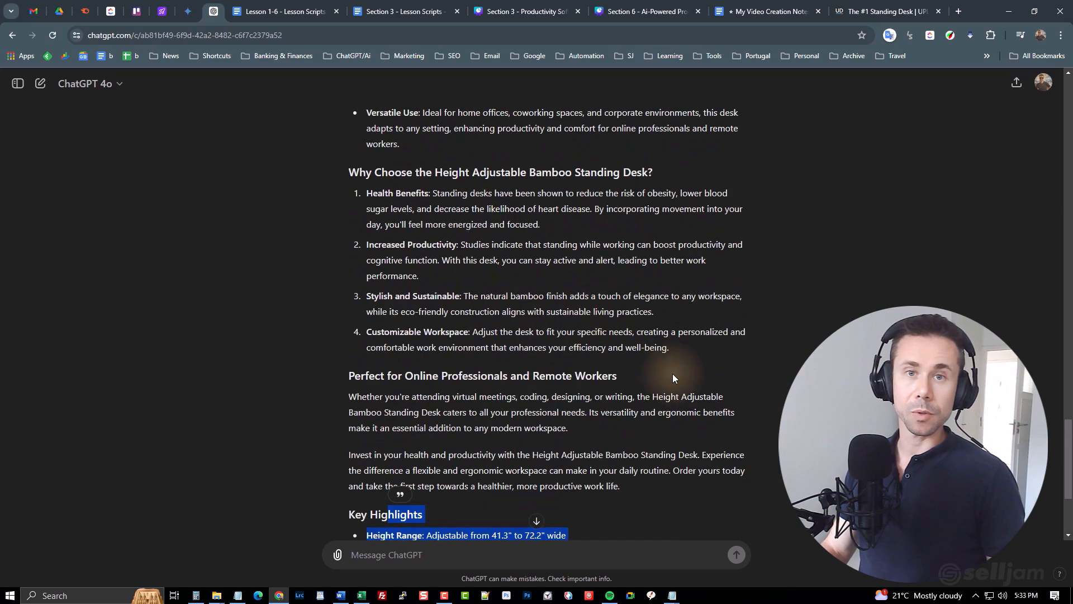
left_click_drag(672, 374, 716, 479)
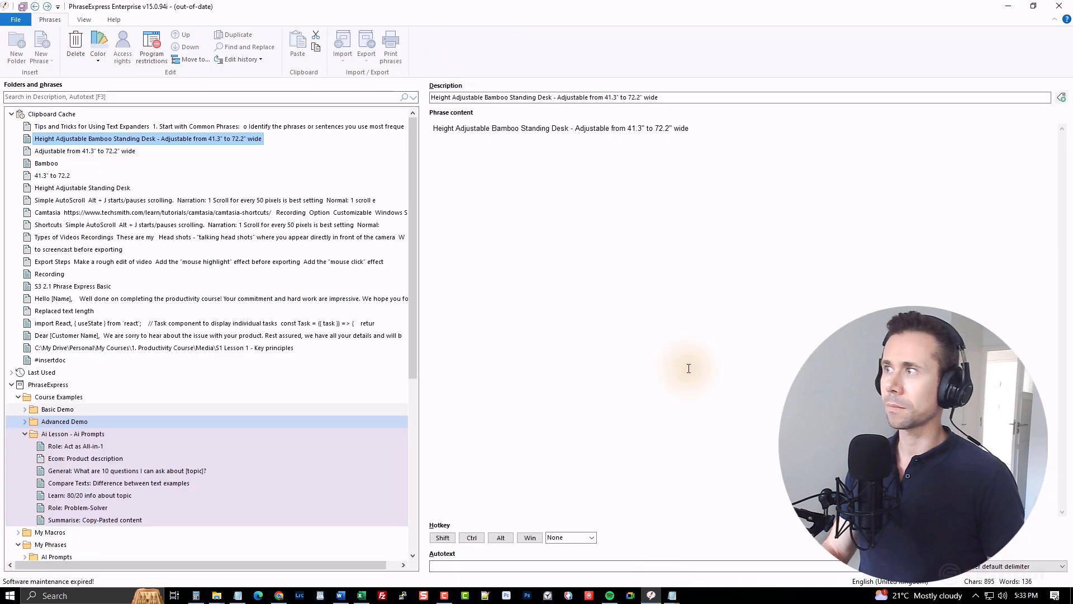
- In PhraseExpress, collapse the Clipboard Cache and examine the "General: What are 10 questions I can ask about [topic]?" phrase
left_click(11, 114)
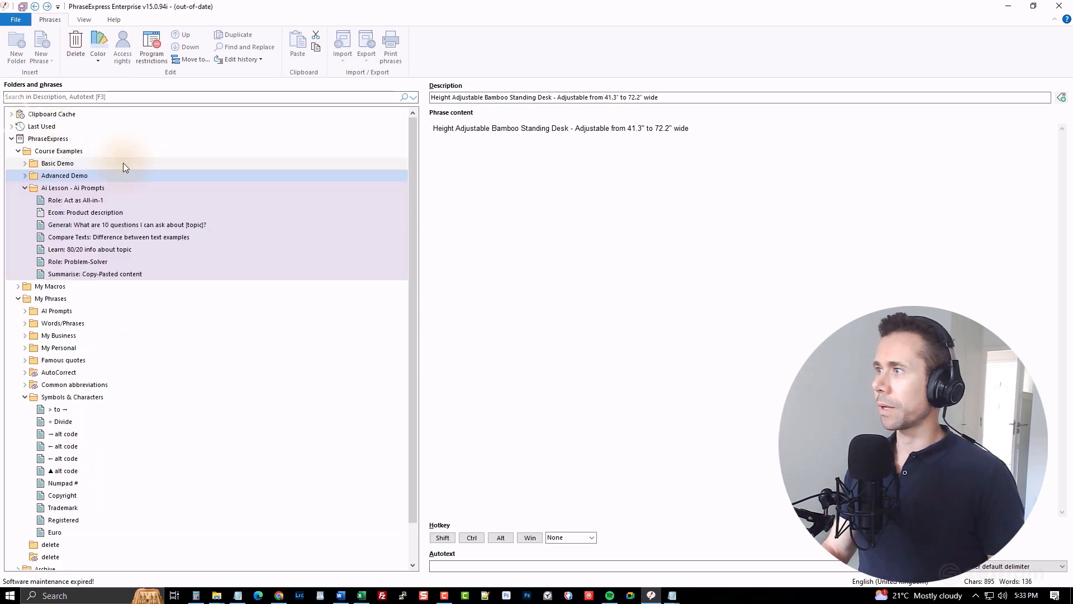
left_click(86, 225)
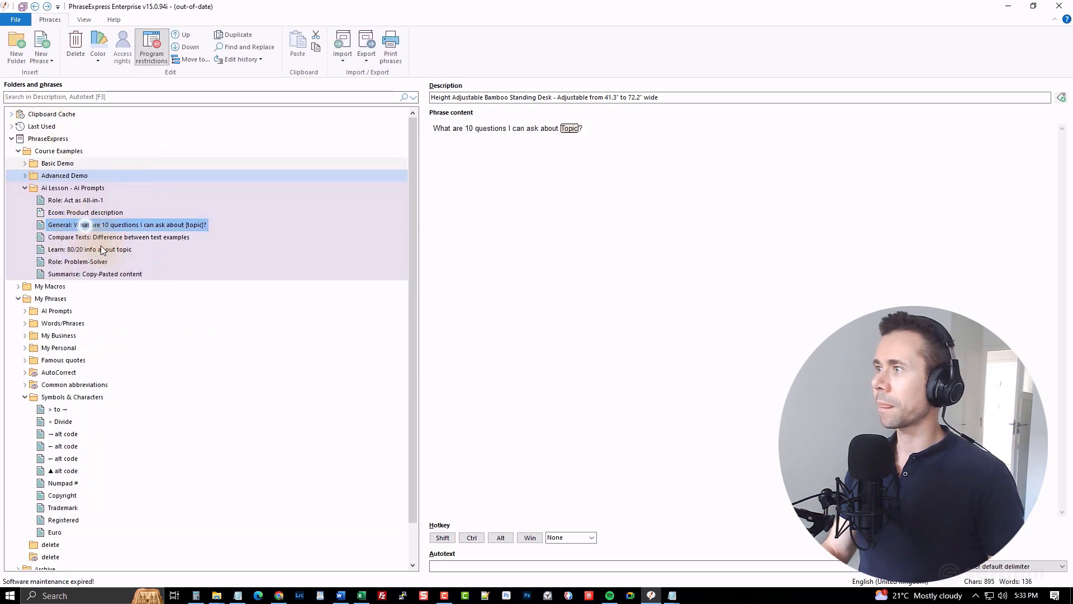
left_click(513, 210)
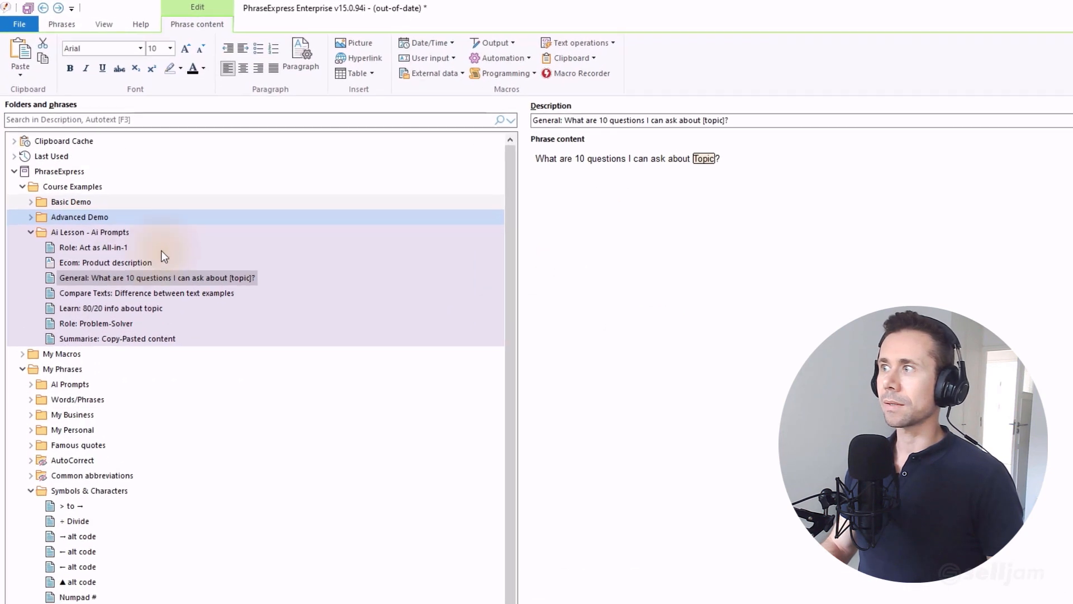
left_click(162, 276)
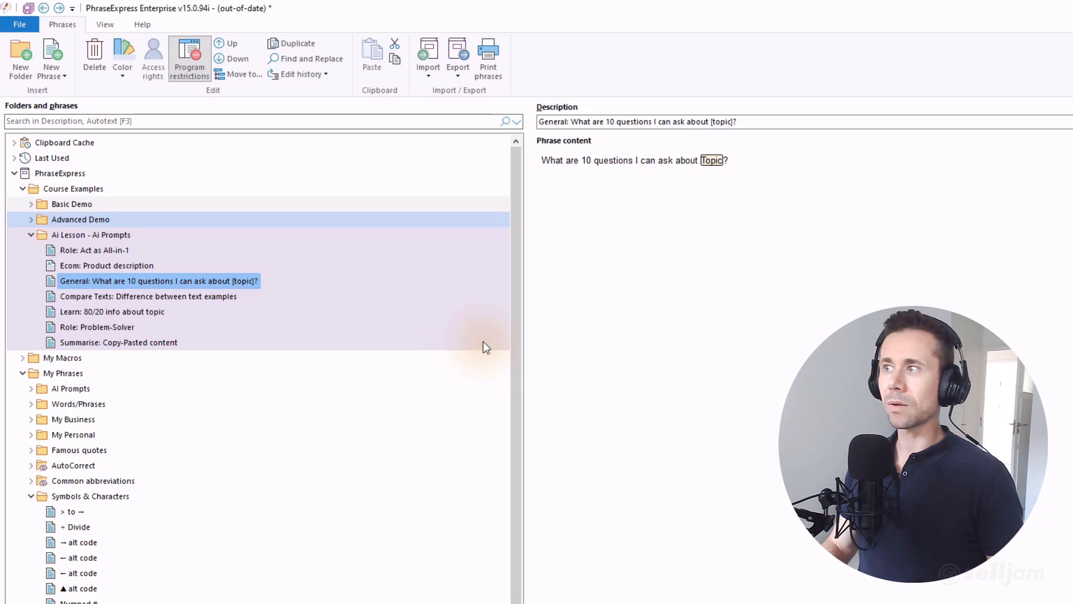
left_click(747, 172)
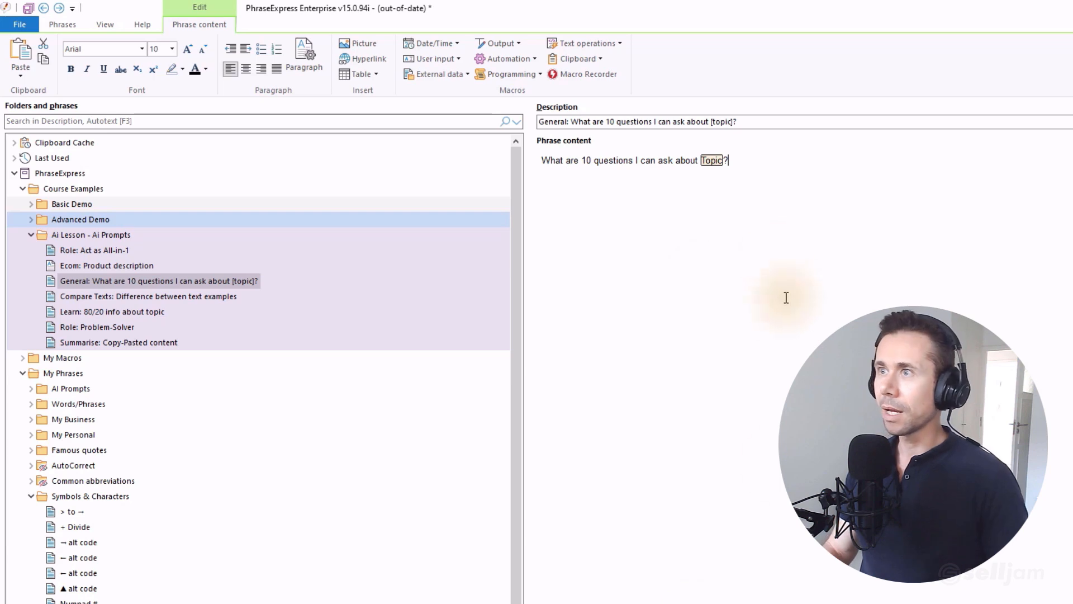
left_click(704, 603)
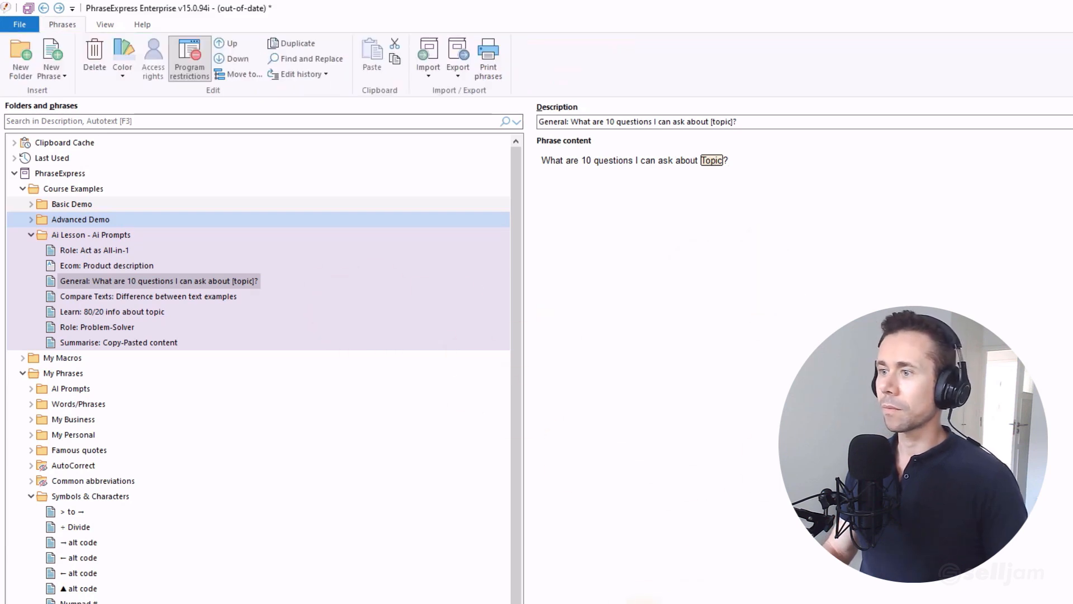
- Select the "Ai Lesson - Ai Prompts" folder and choose Shift and Ctrl as its hotkey modifiers
left_click(82, 236)
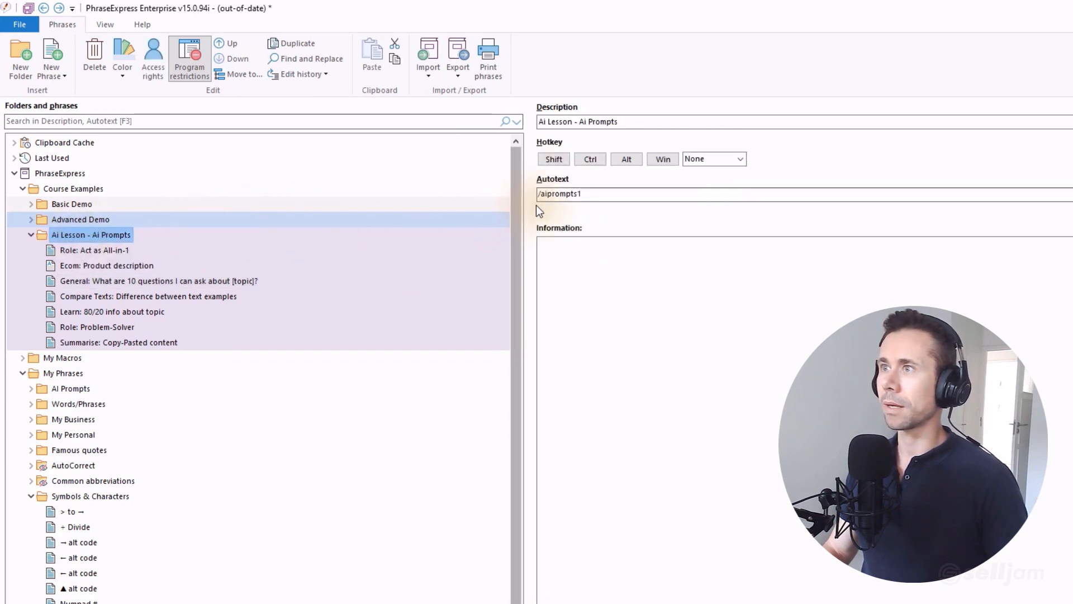
left_click(556, 161)
left_click(597, 161)
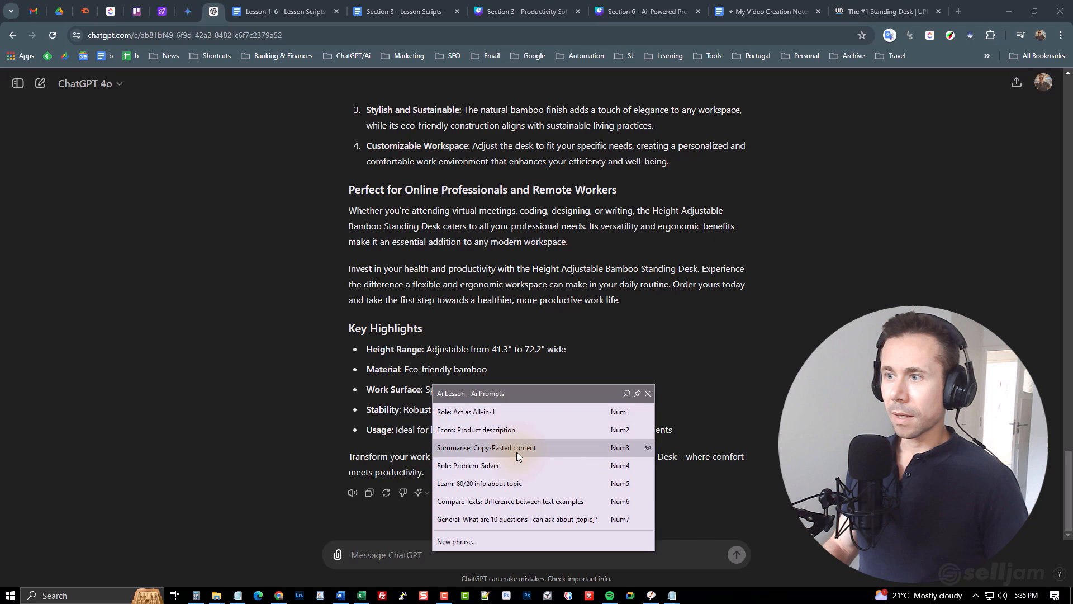
- In ChatGPT, insert the "General: What are 10 questions I can ask about [topic]?" prompt with AI productivity as the topic and send it
mouse_move(516, 451)
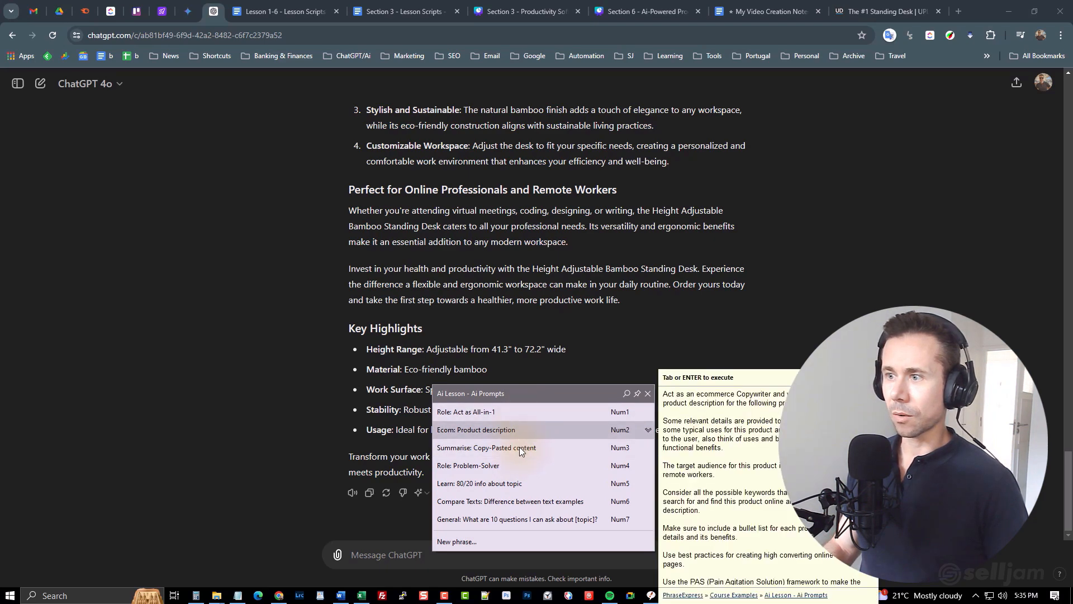
left_click(518, 522)
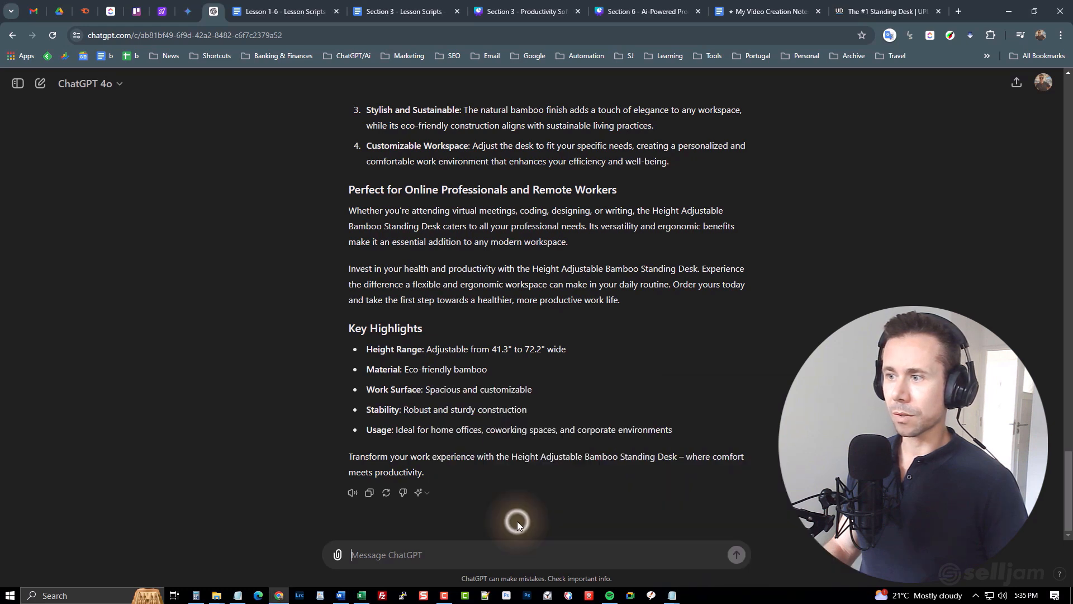
left_click_drag(603, 503, 556, 314)
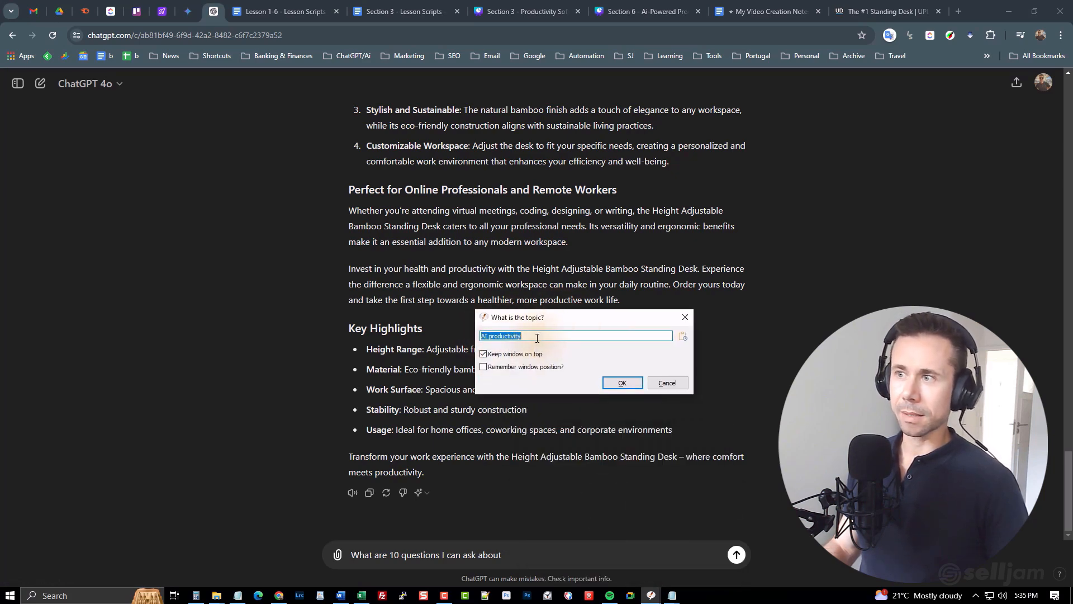
left_click(621, 383)
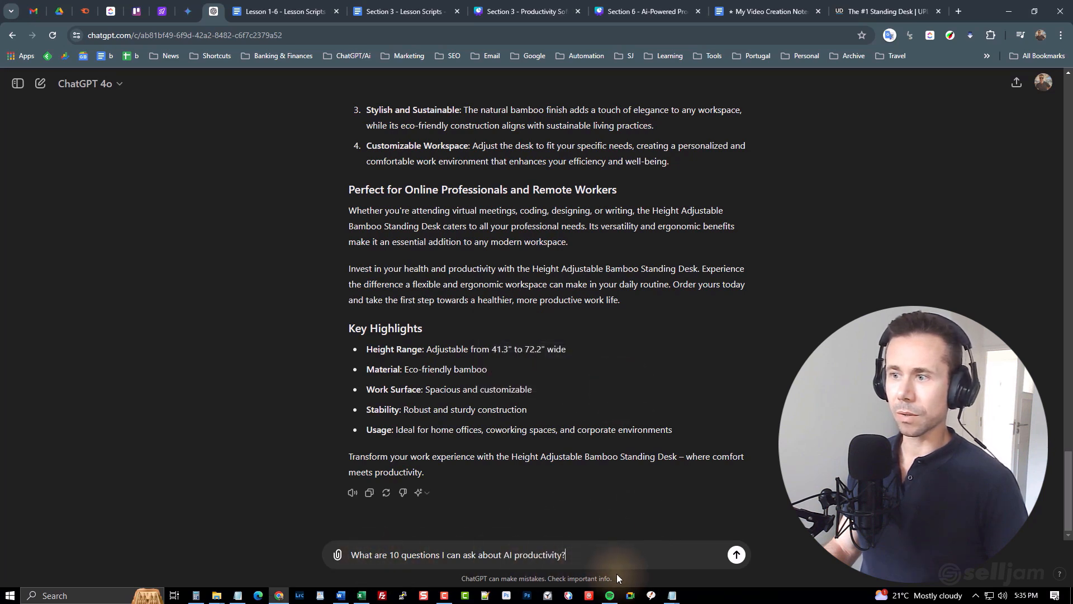
left_click(737, 556)
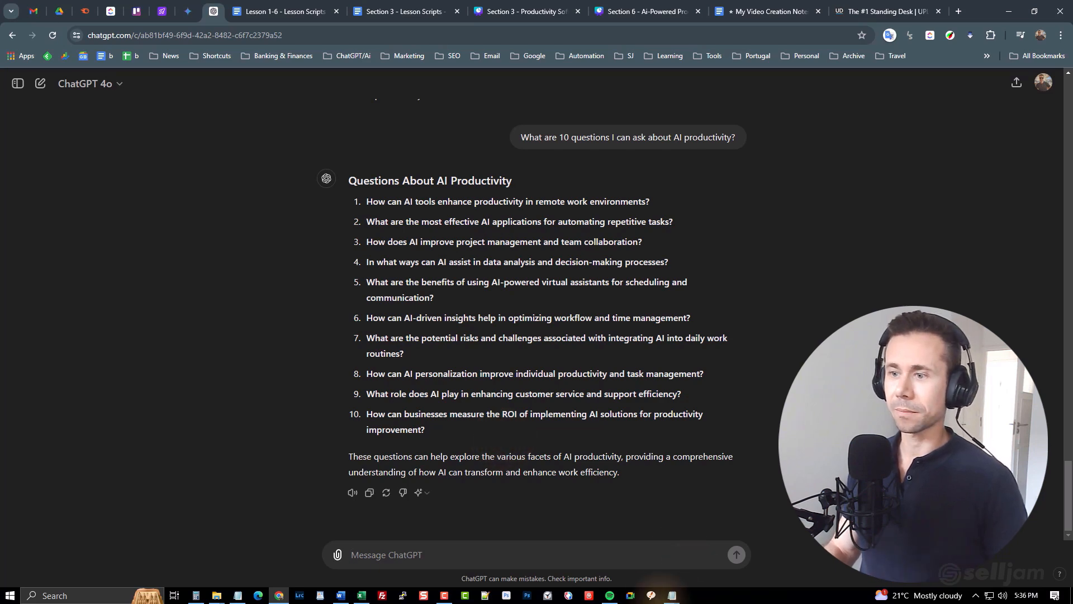
- In PhraseExpress, examine the "Compare Texts: Difference between text examples" phrase and the settings of its "Add Topics to compare" input, then close them
left_click(649, 596)
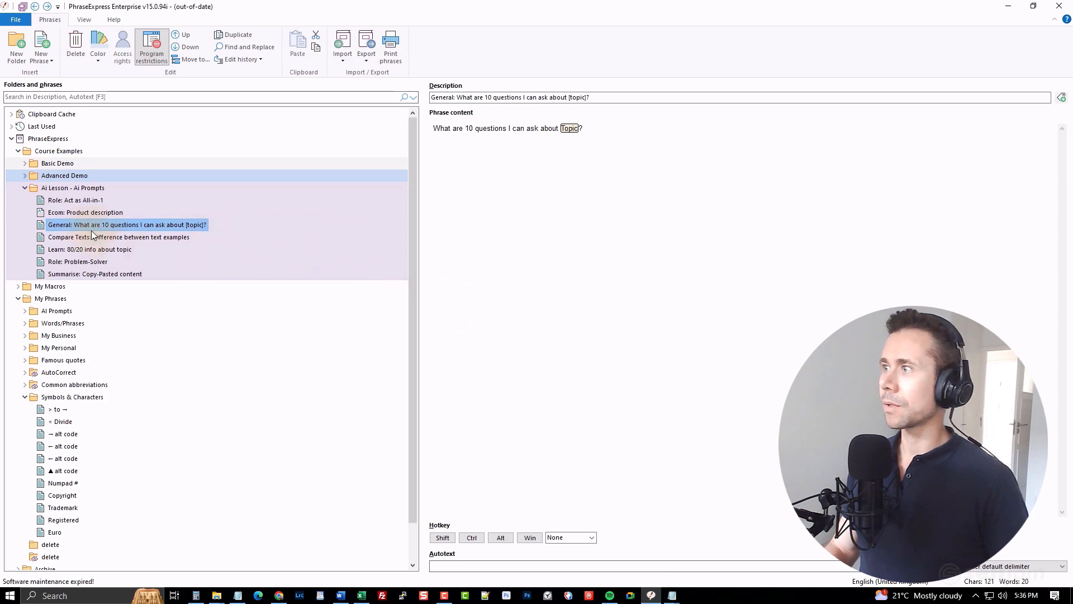
left_click(119, 237)
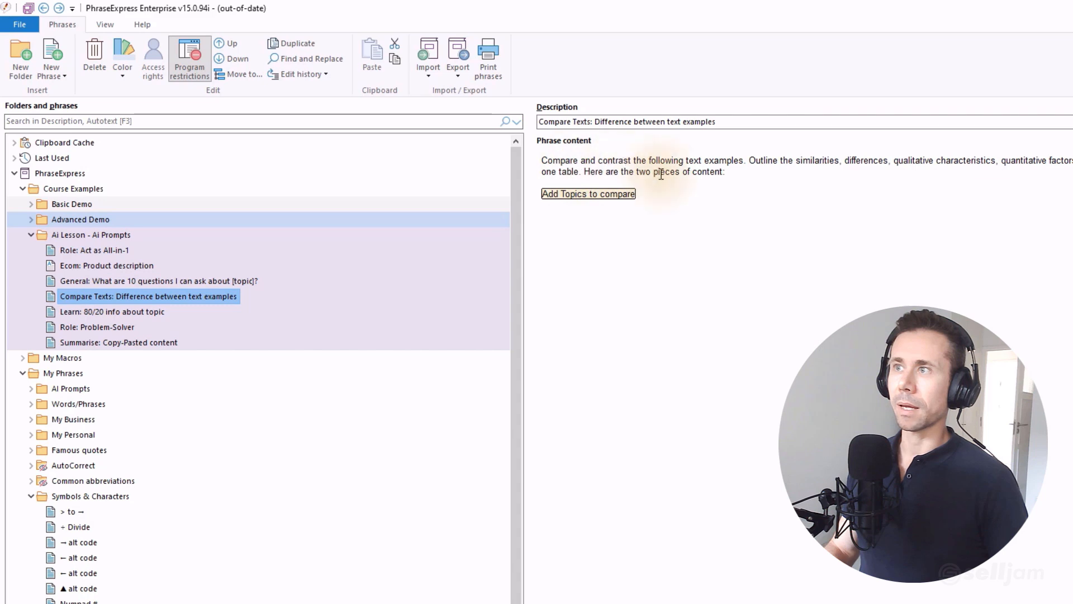
left_click(741, 175)
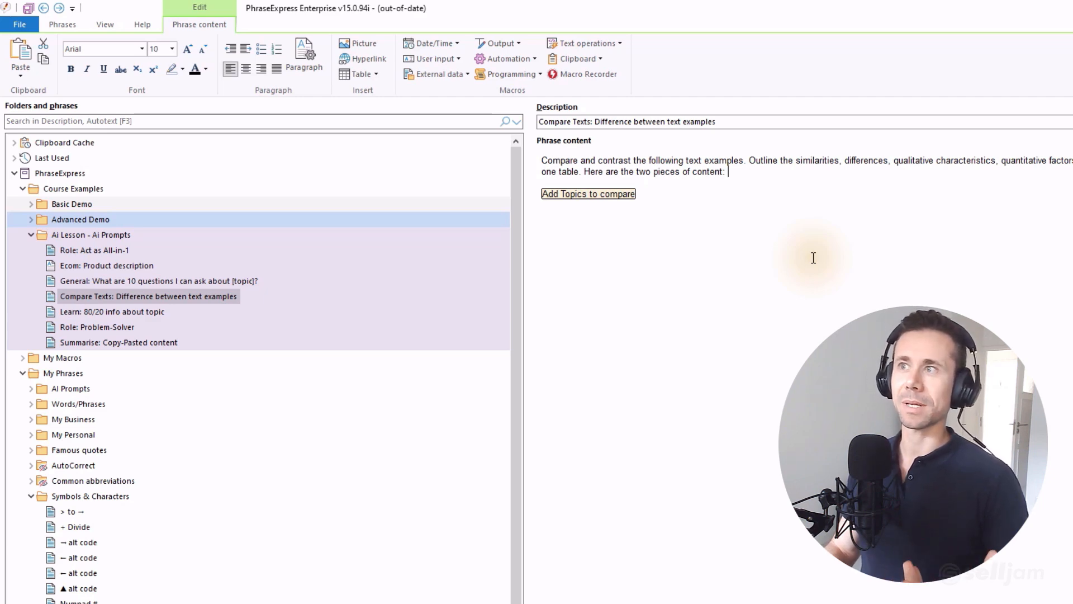
double_click(583, 195)
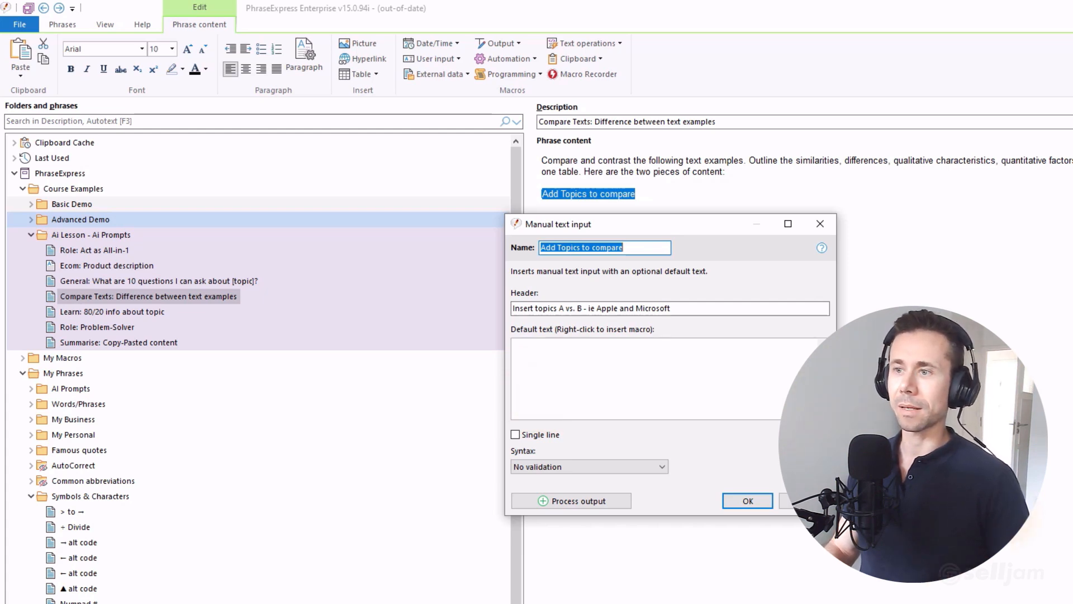
left_click(785, 500)
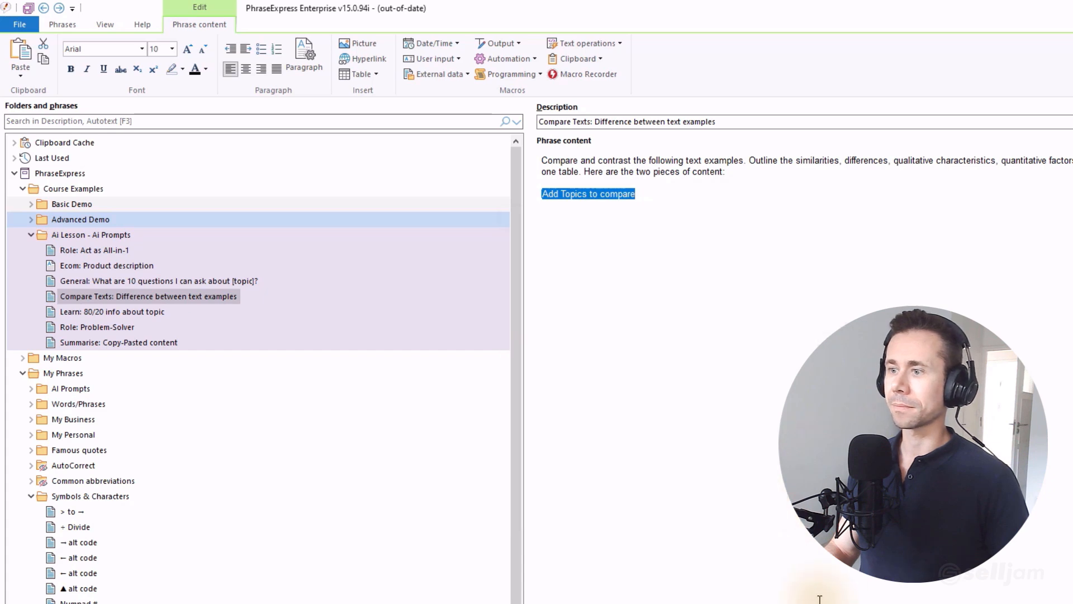
- In ChatGPT, insert the "Compare Texts: Difference between text examples" prompt with "Clickup and Trello" as the topics and send it
left_click(109, 234)
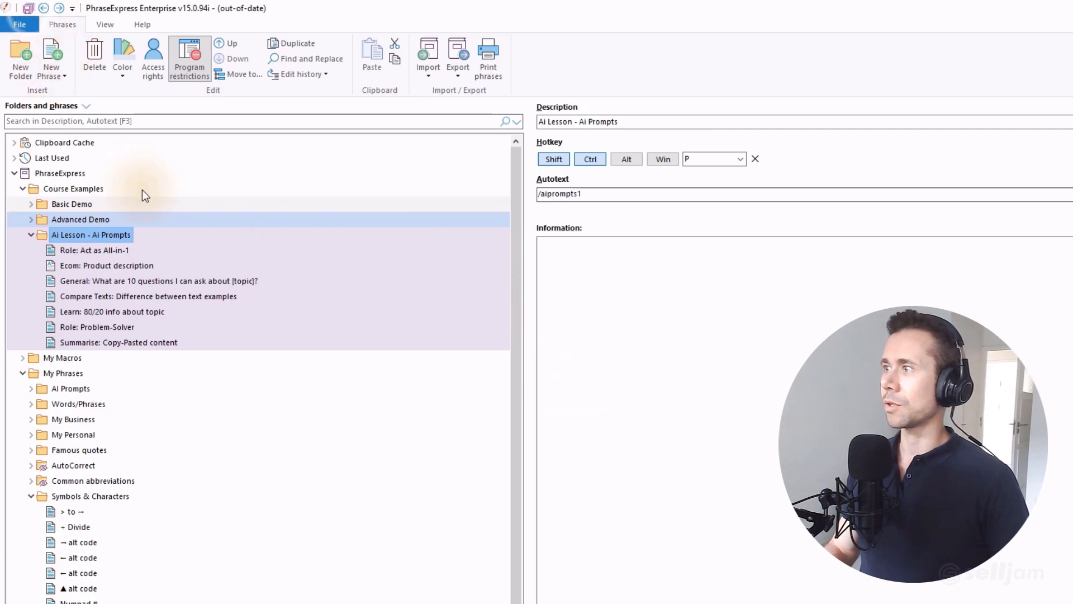
key("alt+Tab")
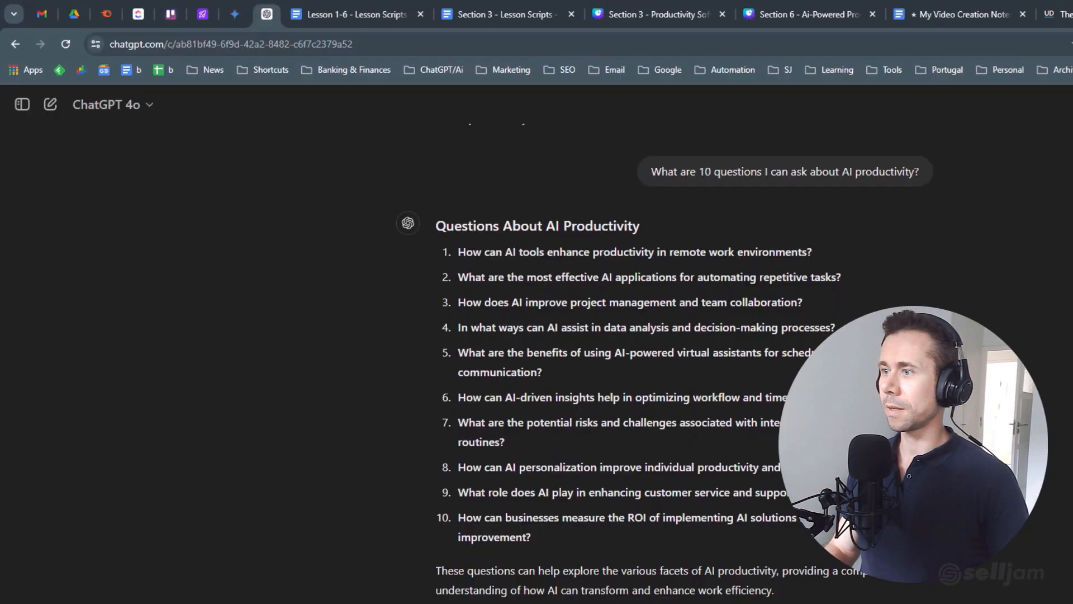
left_click(383, 556)
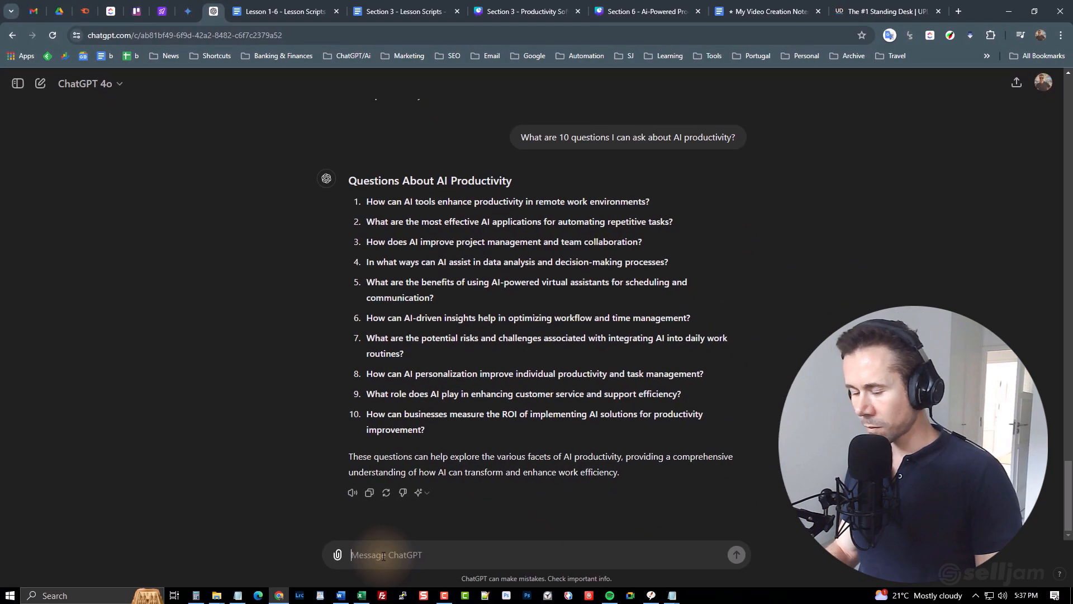
key("ctrl+shift+a")
left_click(502, 524)
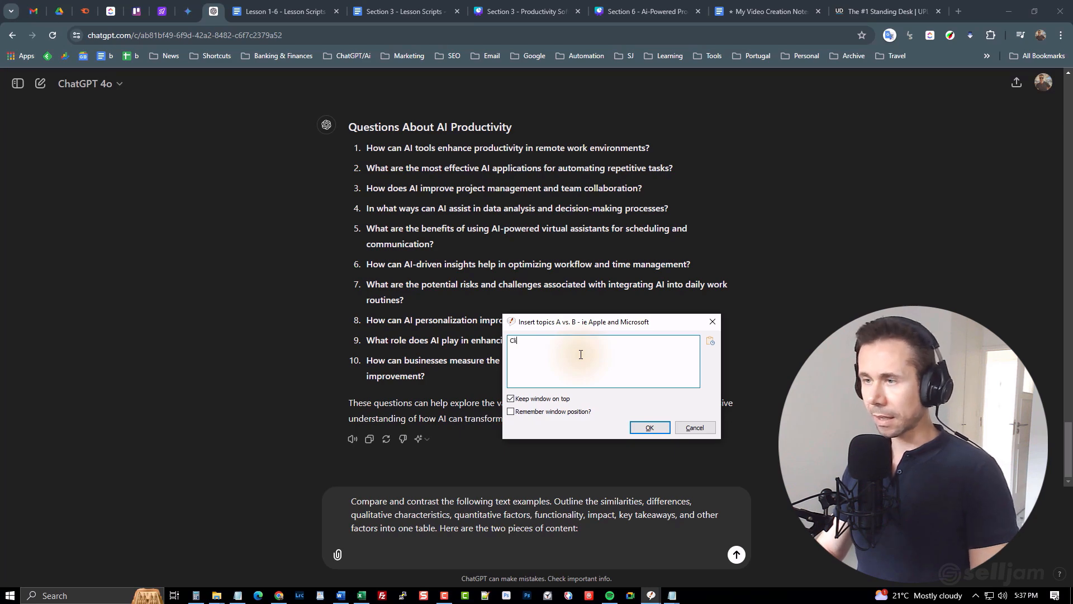
type("and ")
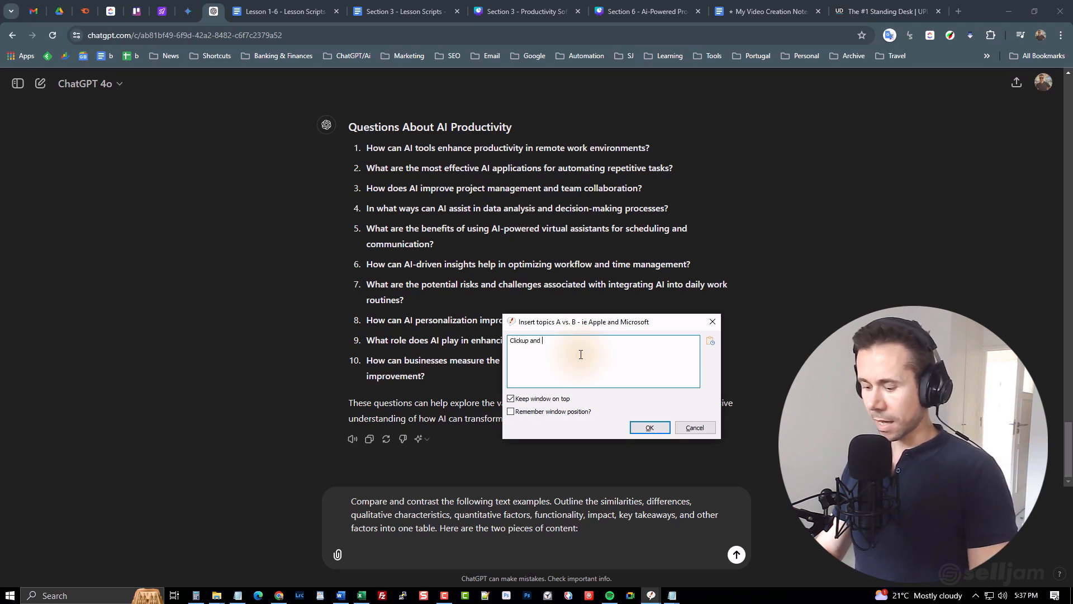
type("Trello")
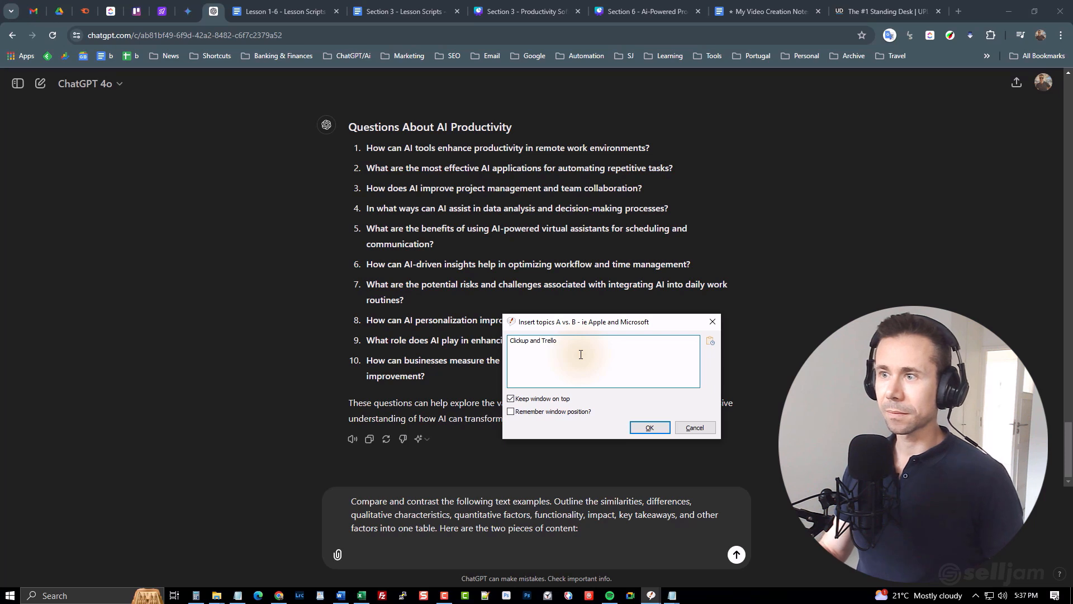
left_click(648, 428)
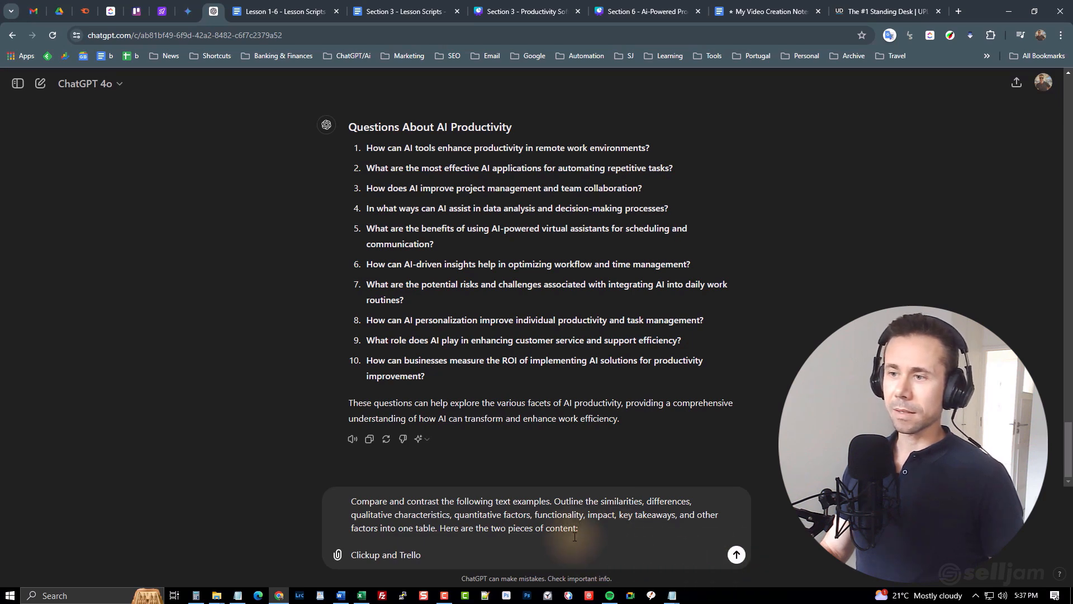
left_click(736, 554)
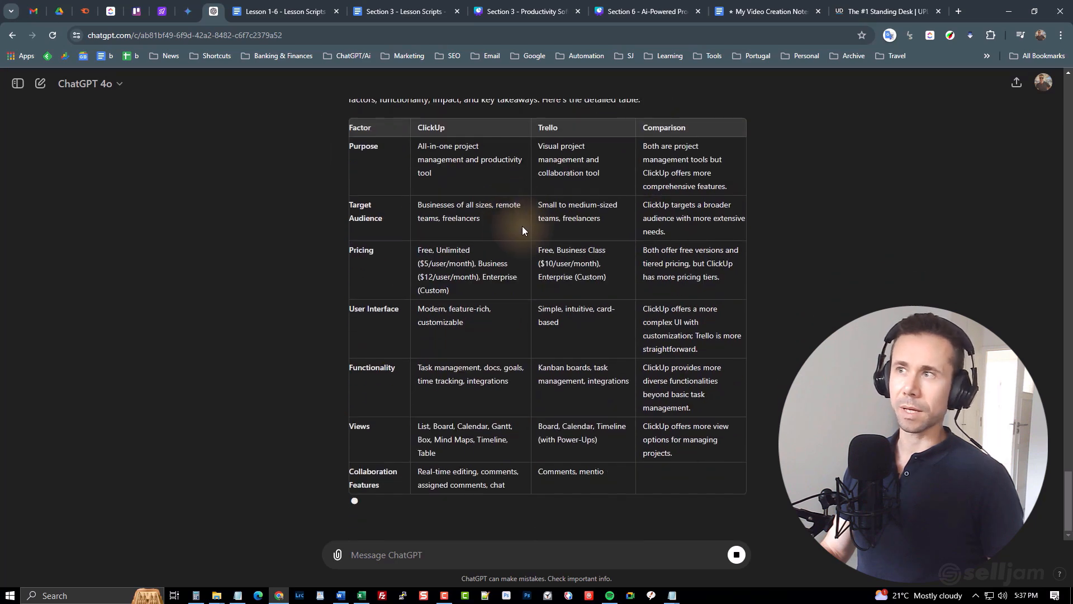
- Examine the comparison table generated for ClickUp and Trello
scroll(542, 263, "up", 3)
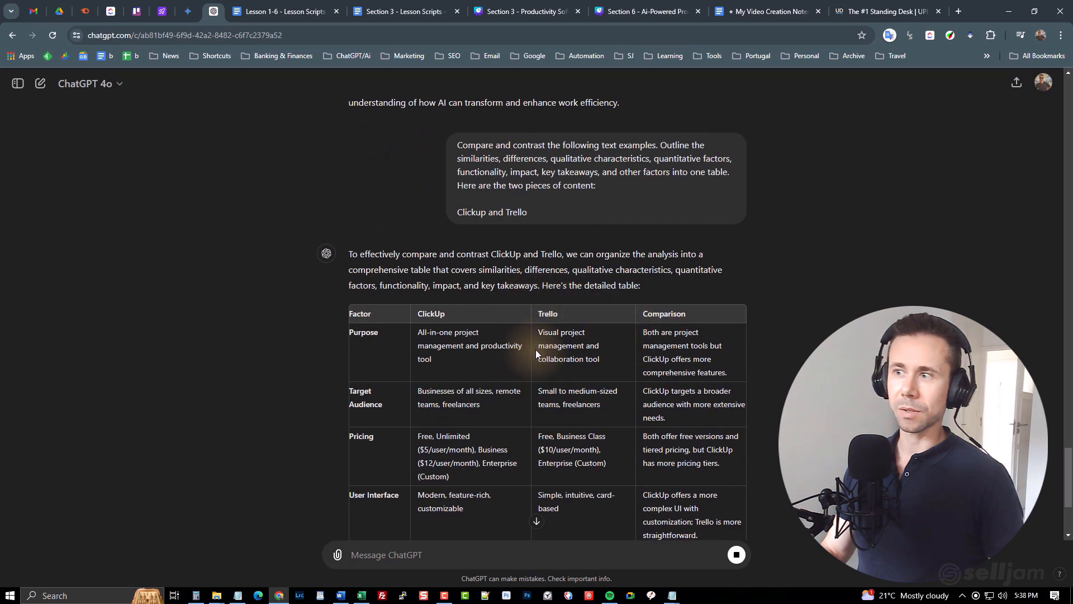
scroll(538, 335, "down", 2)
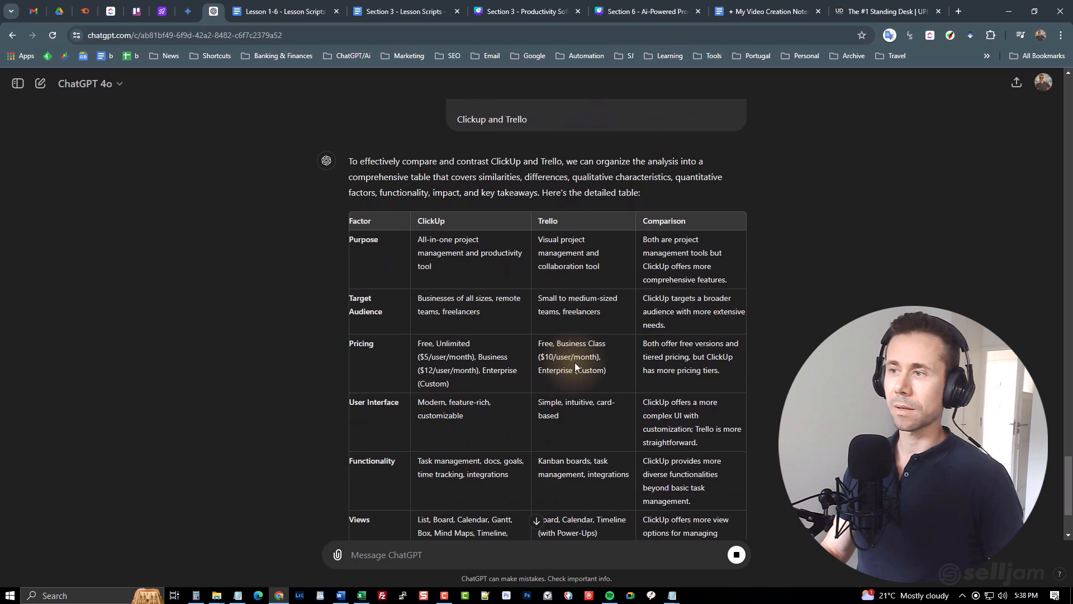
scroll(575, 366, "down", 3)
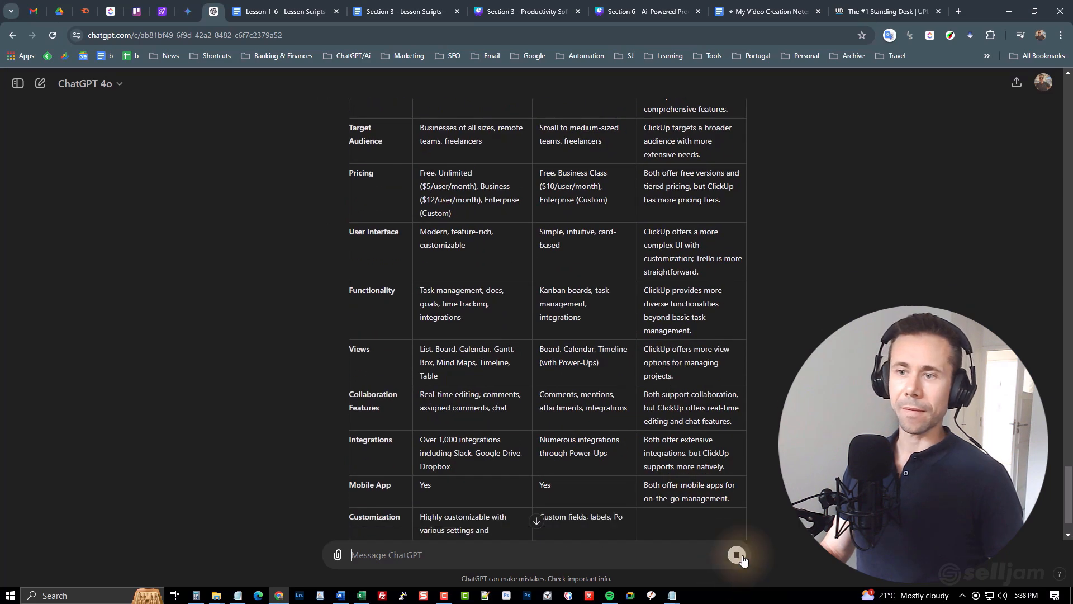
- In PhraseExpress, examine the "Learn: 80/20 info about topic" and "Role: Problem-Solver" phrases and their input placeholders
left_click(652, 596)
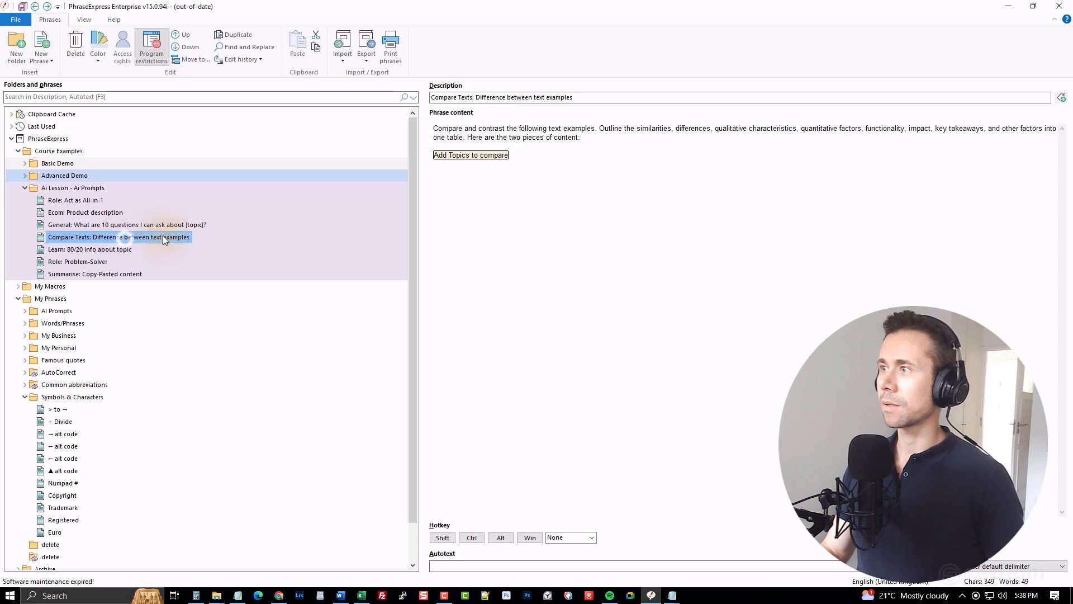
key("Down")
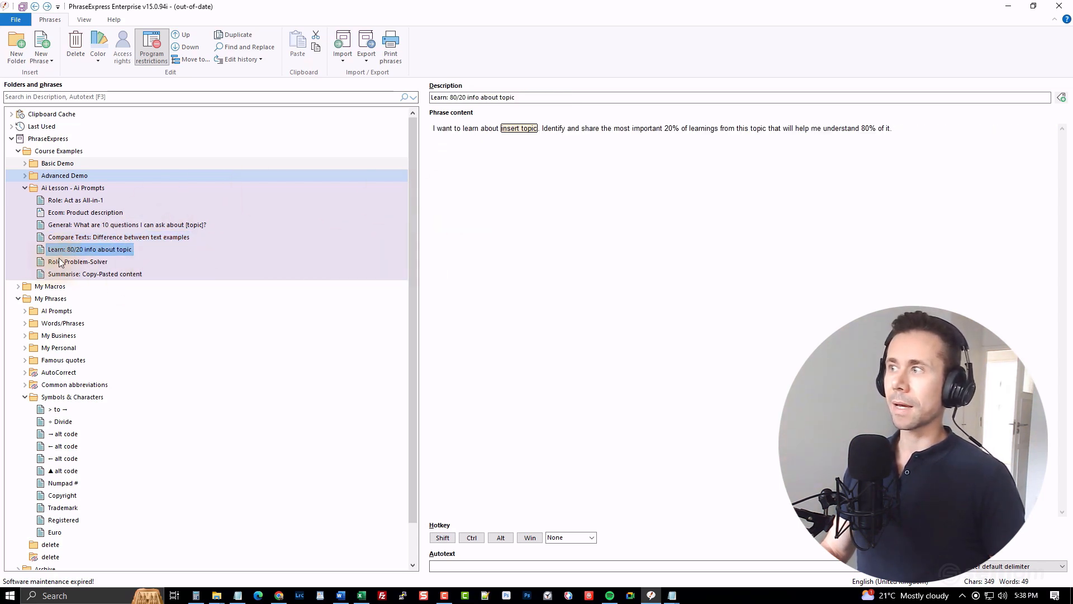
left_click(451, 132)
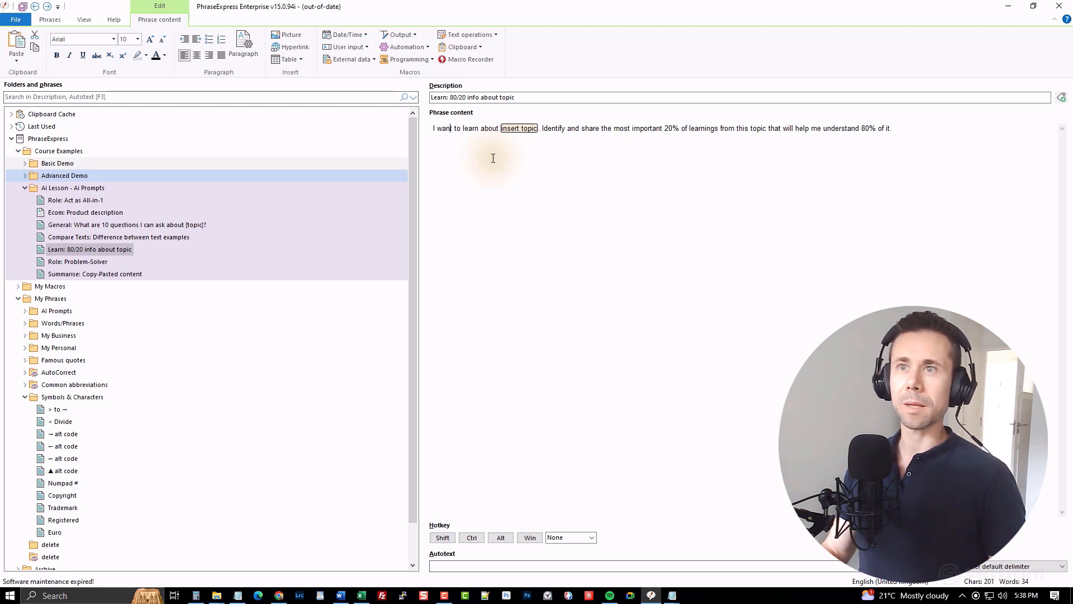
left_click(925, 129)
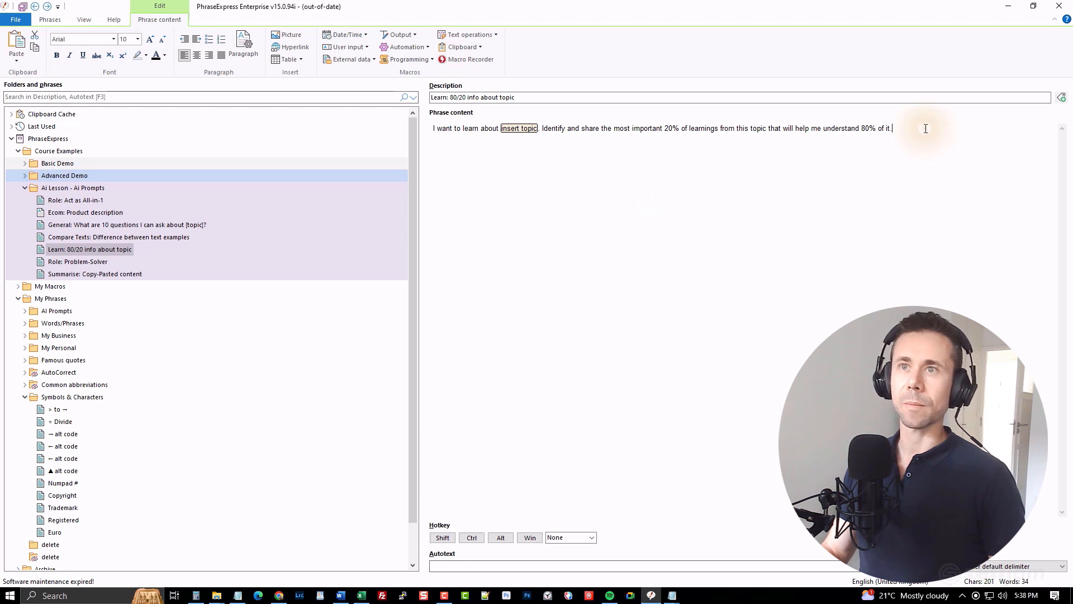
left_click_drag(926, 128, 895, 121)
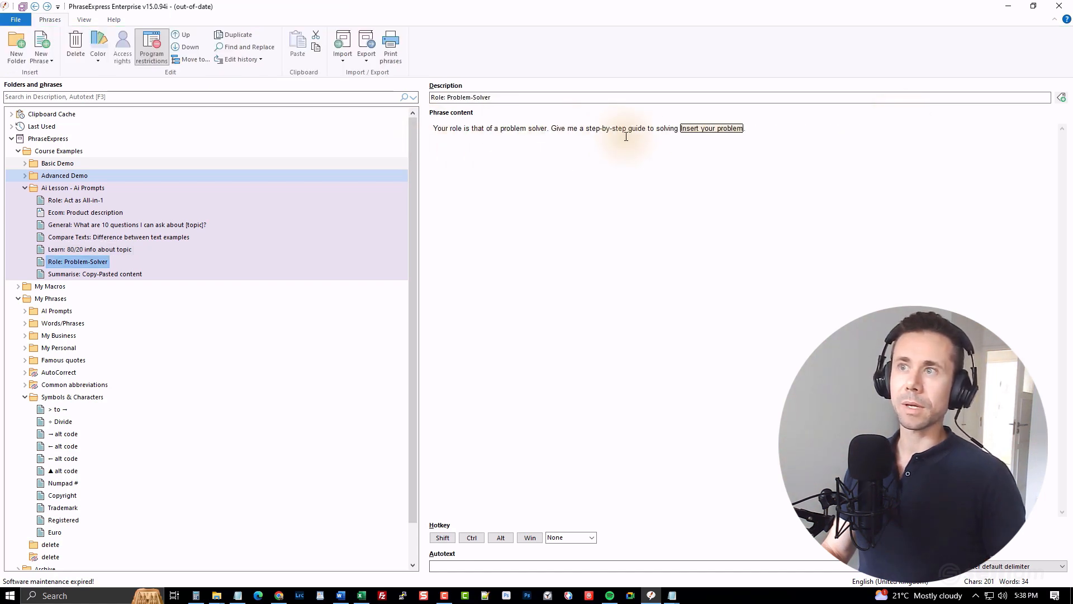
left_click(755, 128)
left_click(709, 129)
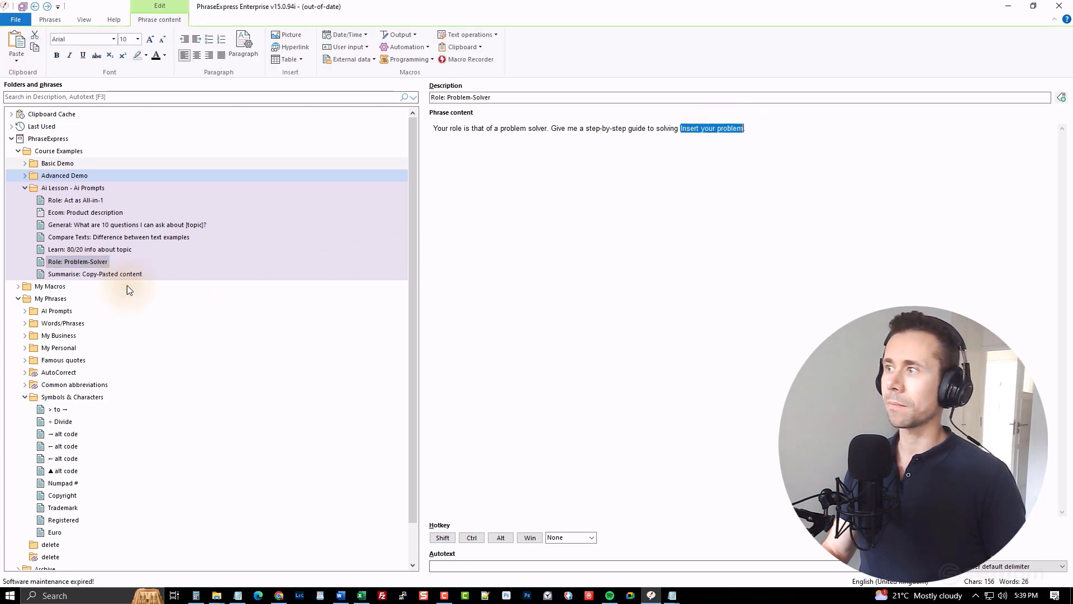
- Examine the "Summarise: Copy-Pasted content" phrase and the settings of its "Content to Summarise" input, then close them
left_click(114, 273)
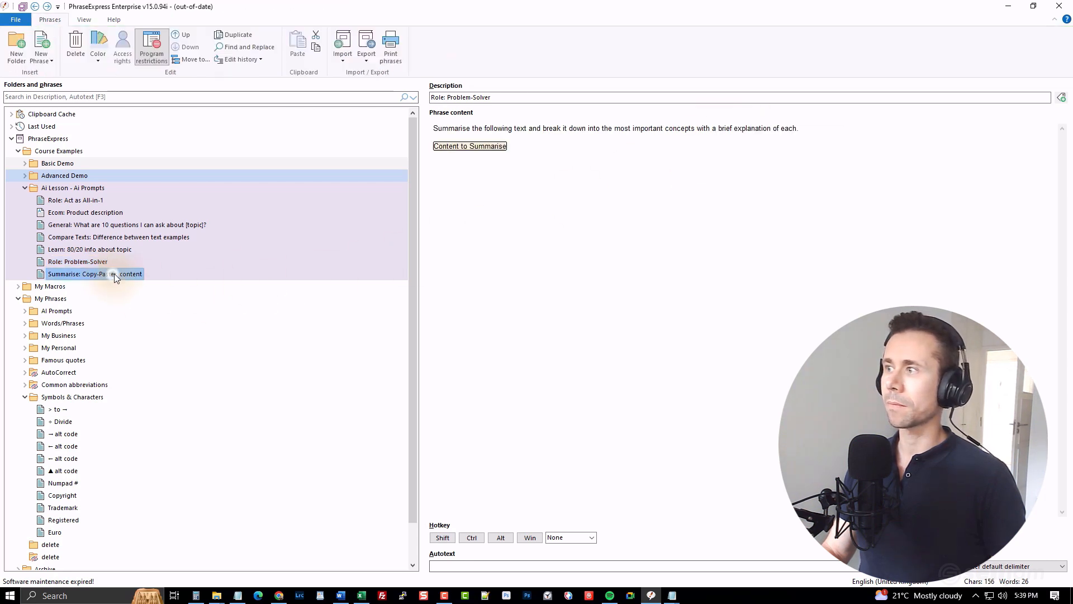
left_click(490, 151)
left_click(552, 140)
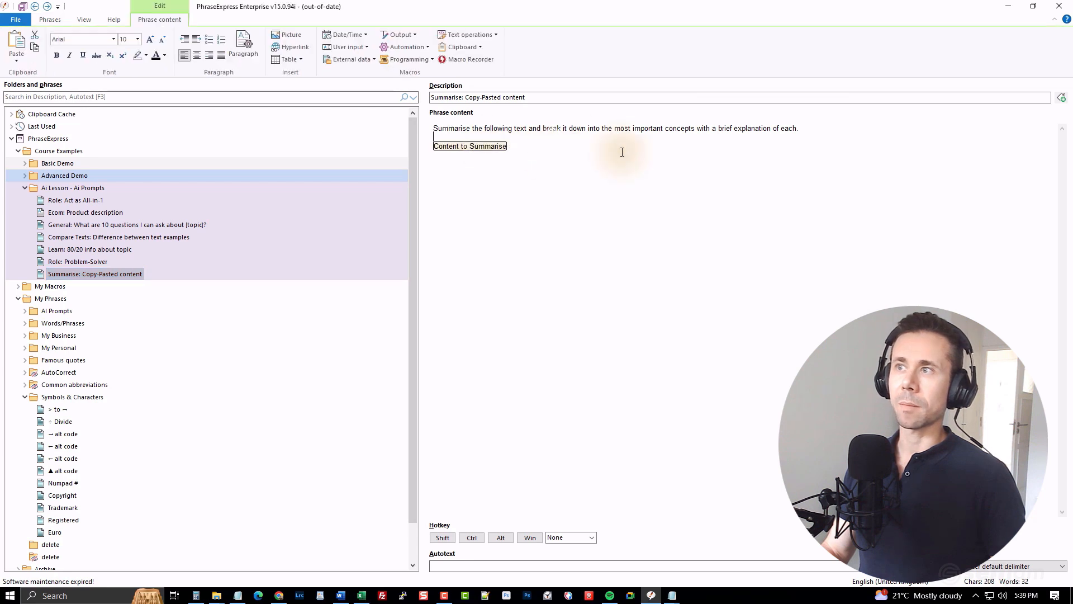
double_click(488, 146)
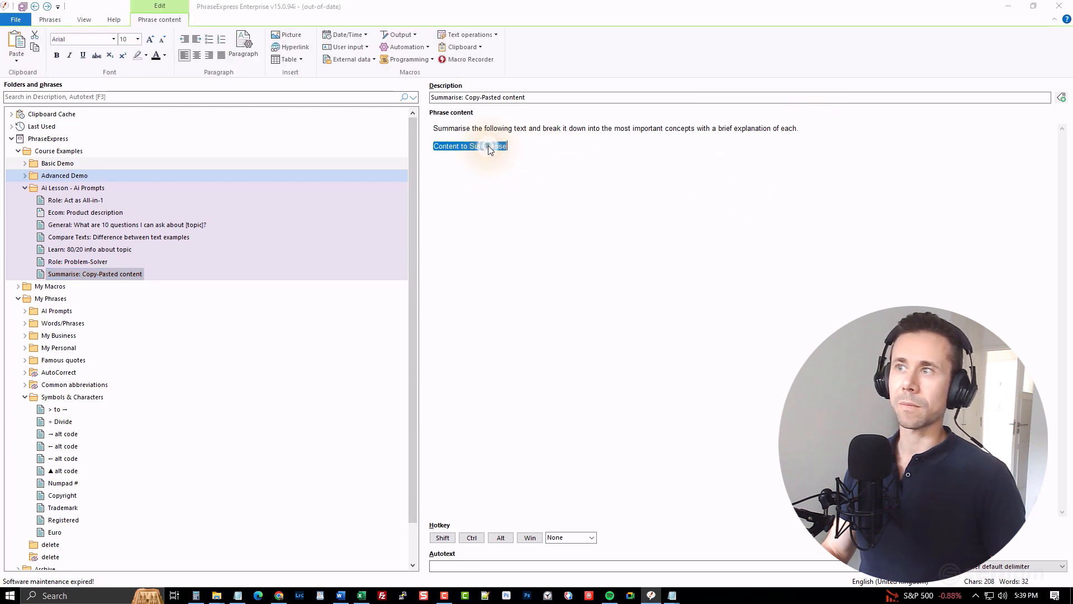
left_click_drag(496, 289, 411, 278)
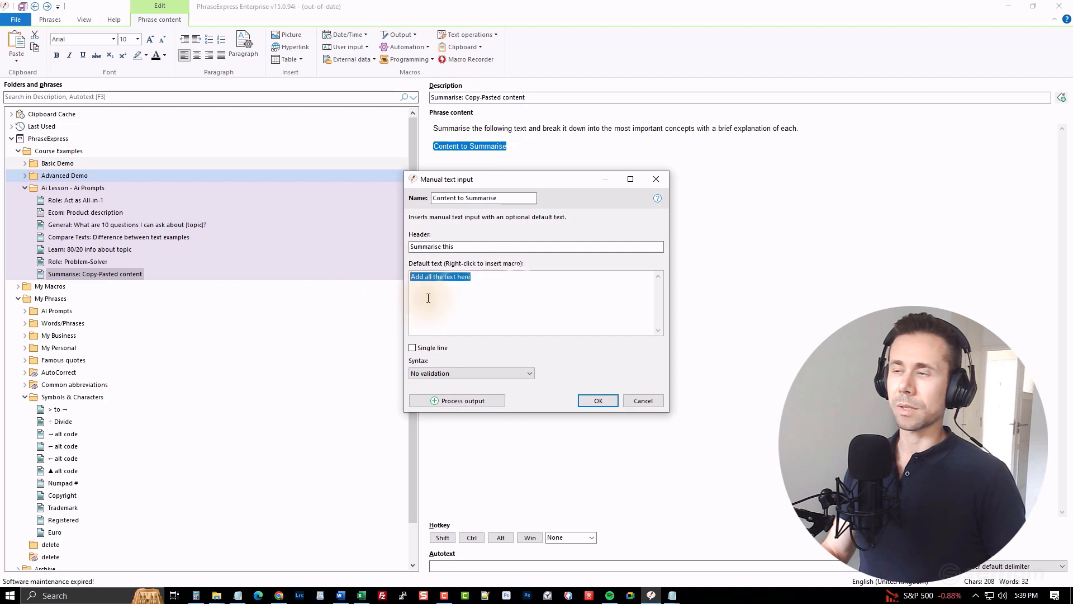
left_click(661, 403)
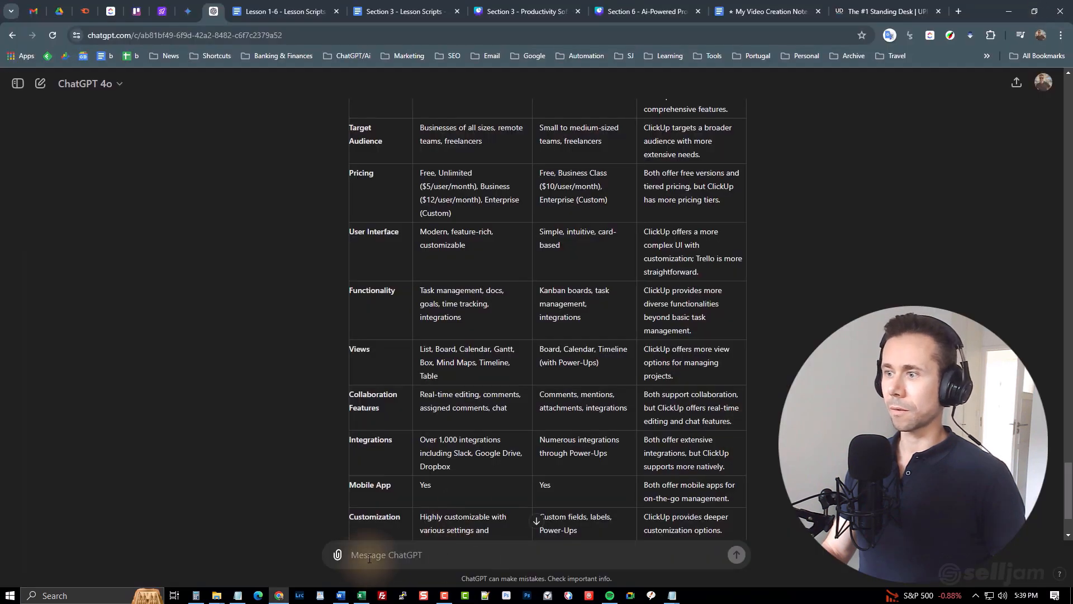
- In ChatGPT, insert the "Summarise: Copy-Pasted content" prompt and dismiss its text input without adding content
key("ctrl+space")
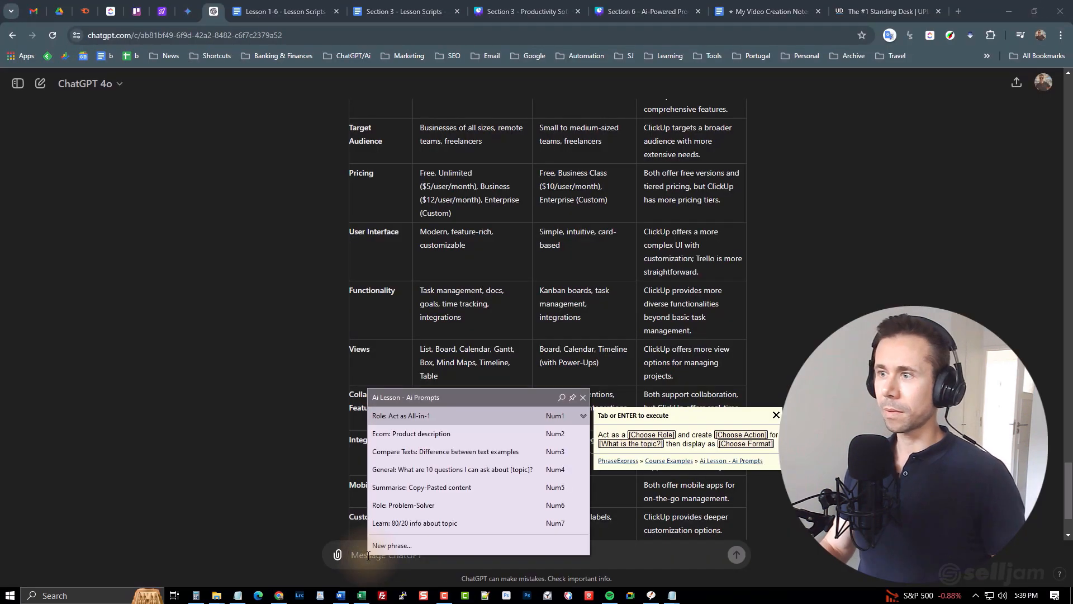
left_click(465, 487)
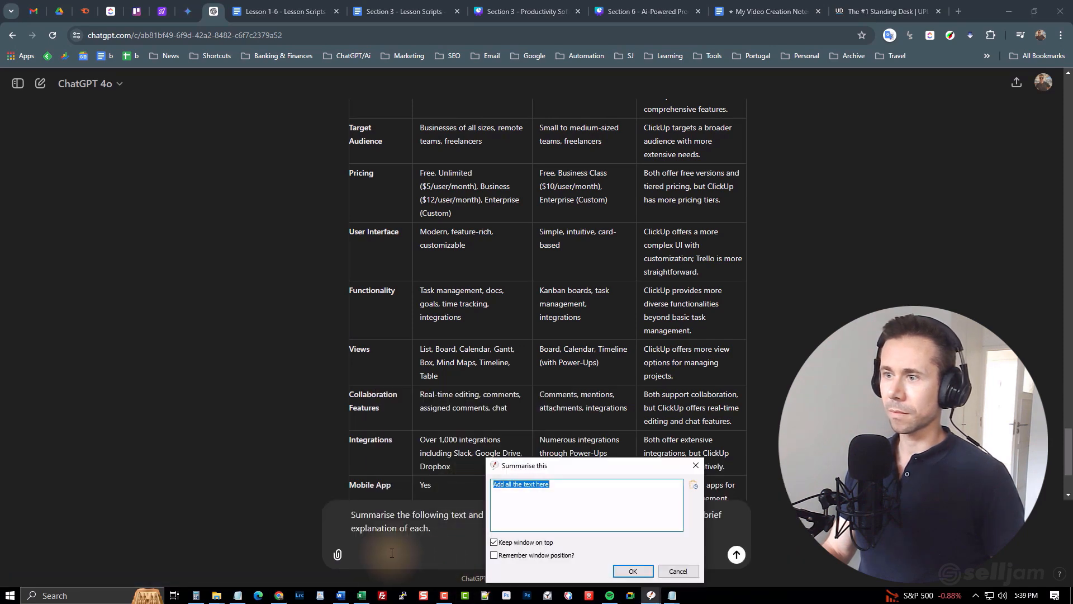
left_click(670, 572)
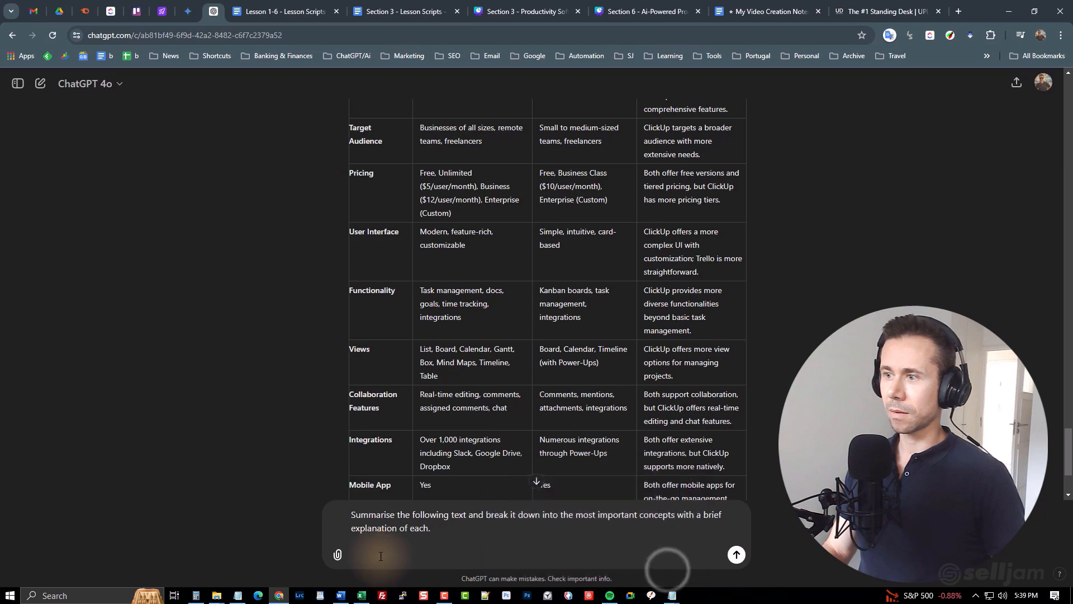
- Copy all text from the Word document "Example file insert", paste it below the summarise prompt in ChatGPT and send it
left_click(340, 595)
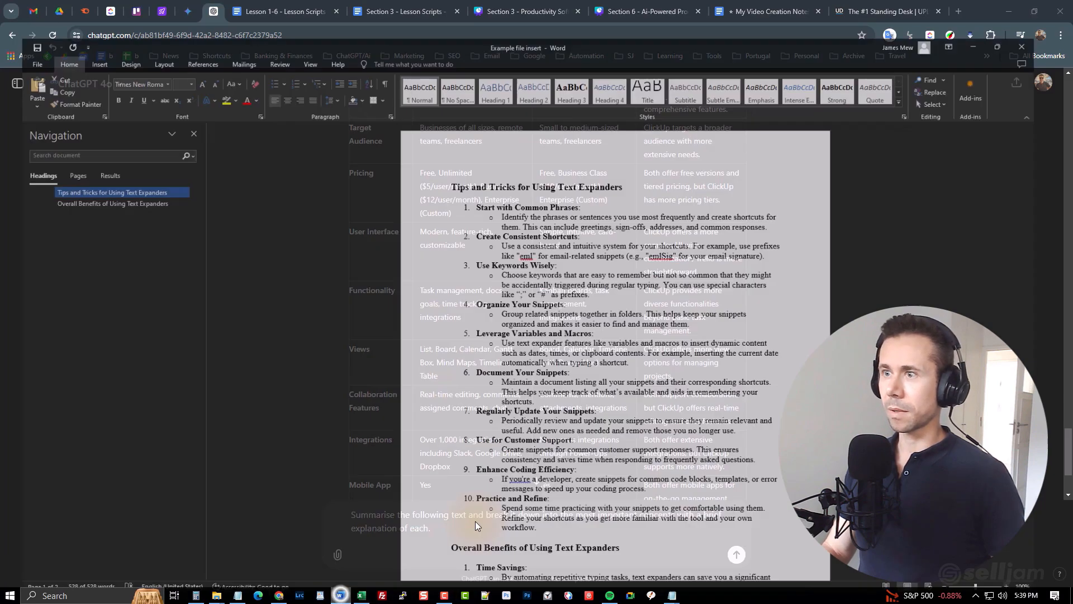
left_click(581, 337)
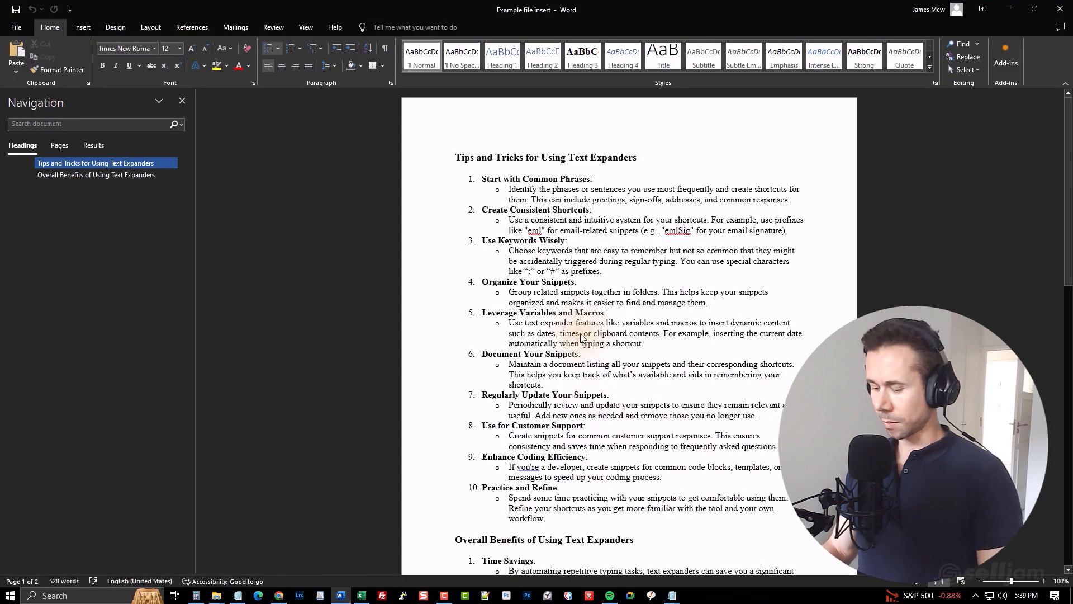
key("ctrl+a")
key("alt+Tab")
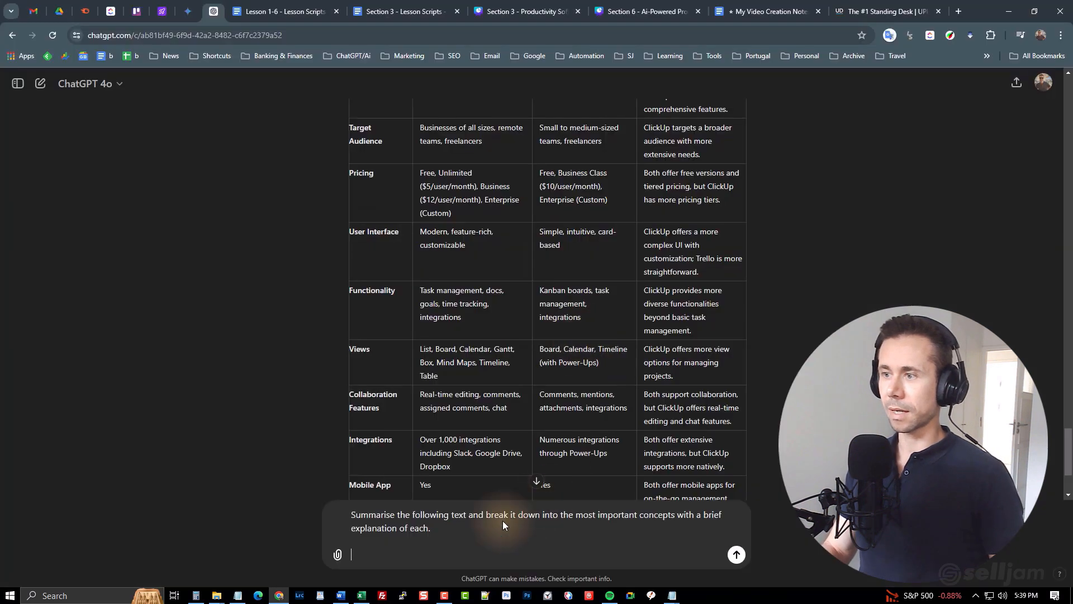
left_click(417, 546)
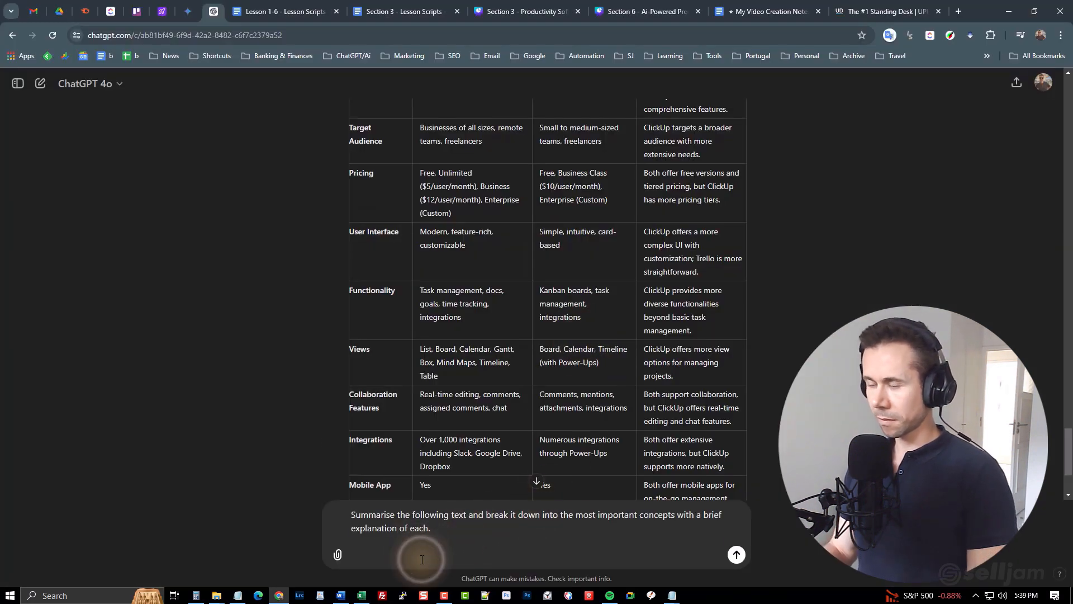
key("ctrl+v")
left_click(737, 553)
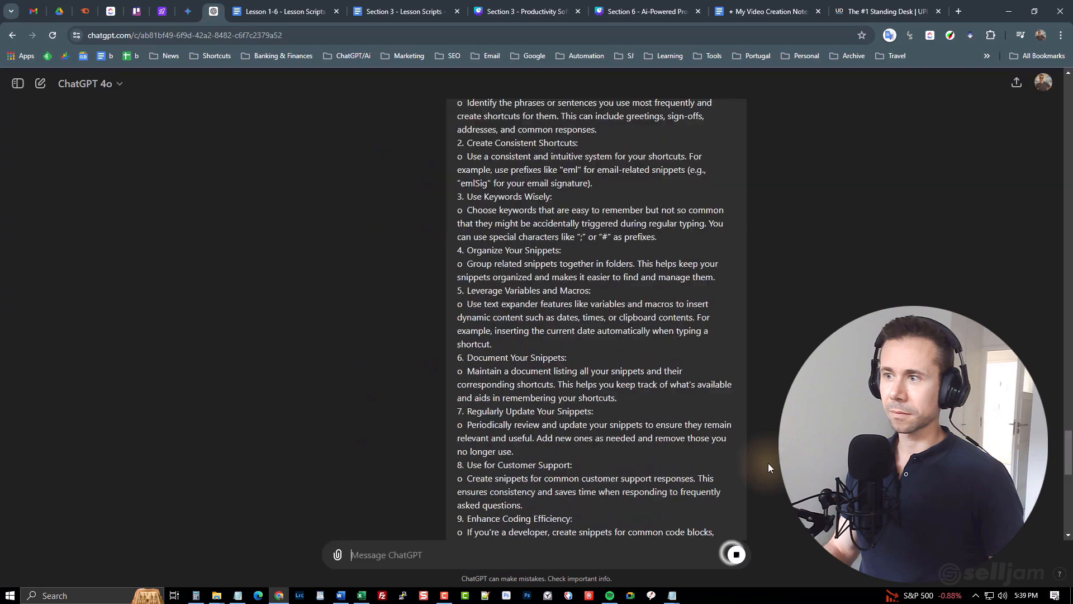
- Compare the submitted text expander content with the summary being generated
scroll(559, 341, "up", 6)
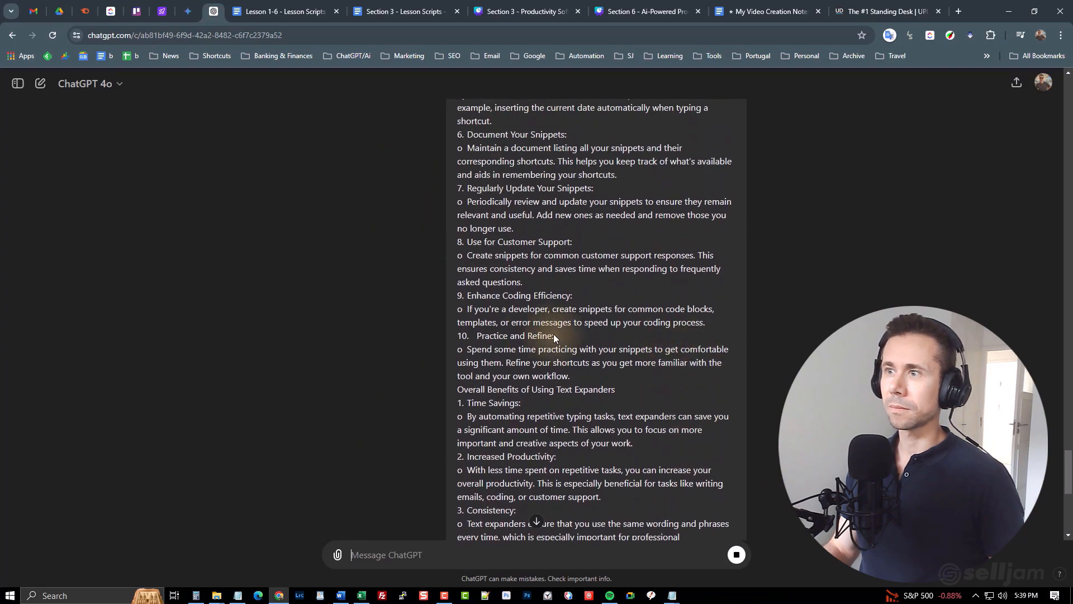
scroll(553, 335, "up", 5)
scroll(552, 327, "down", 10)
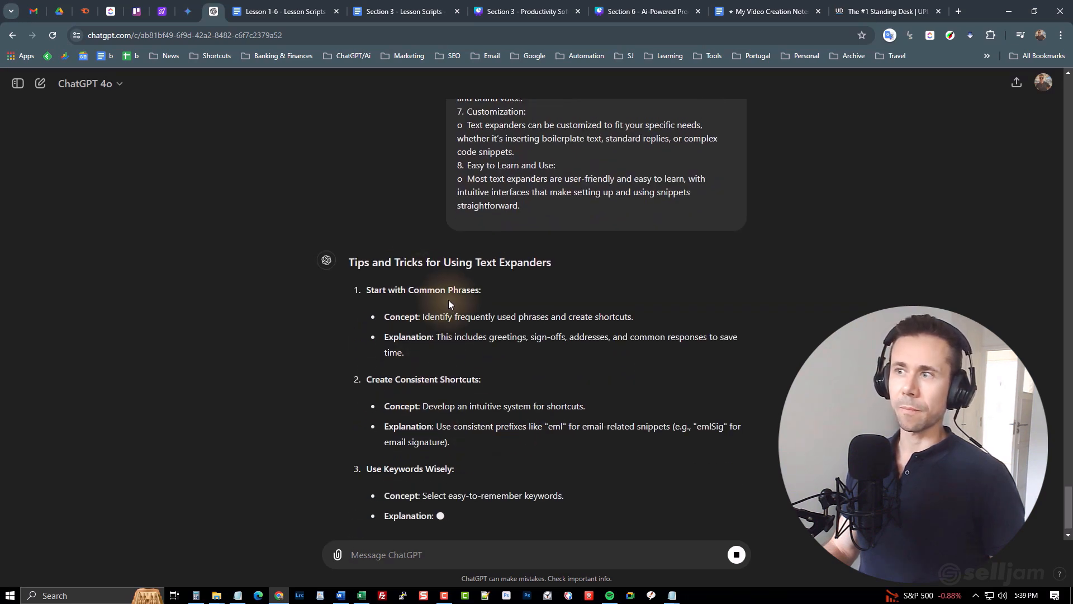
scroll(483, 318, "up", 8)
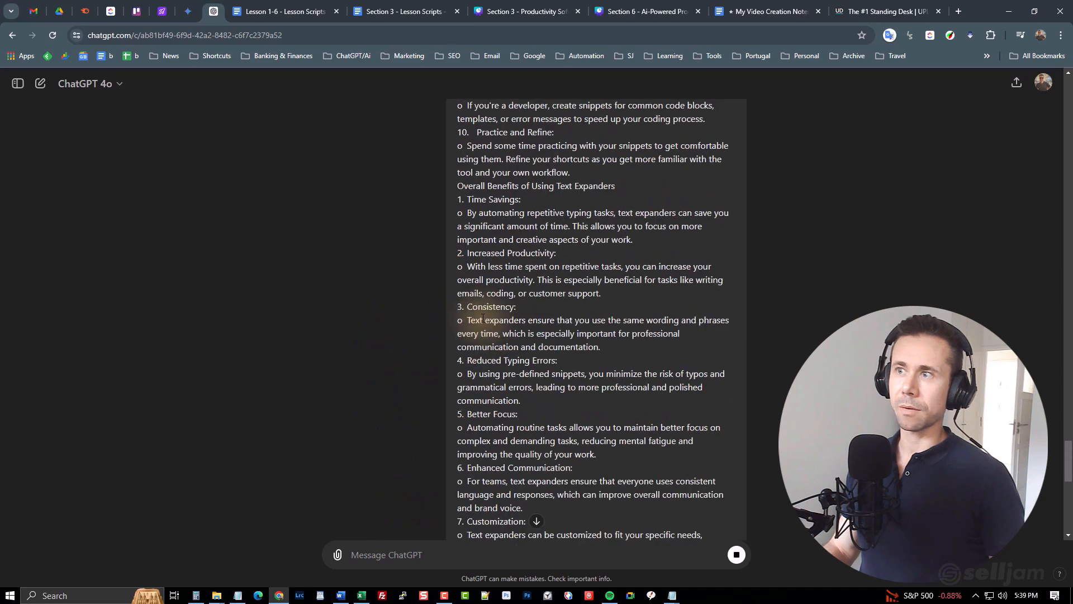
scroll(483, 319, "up", 10)
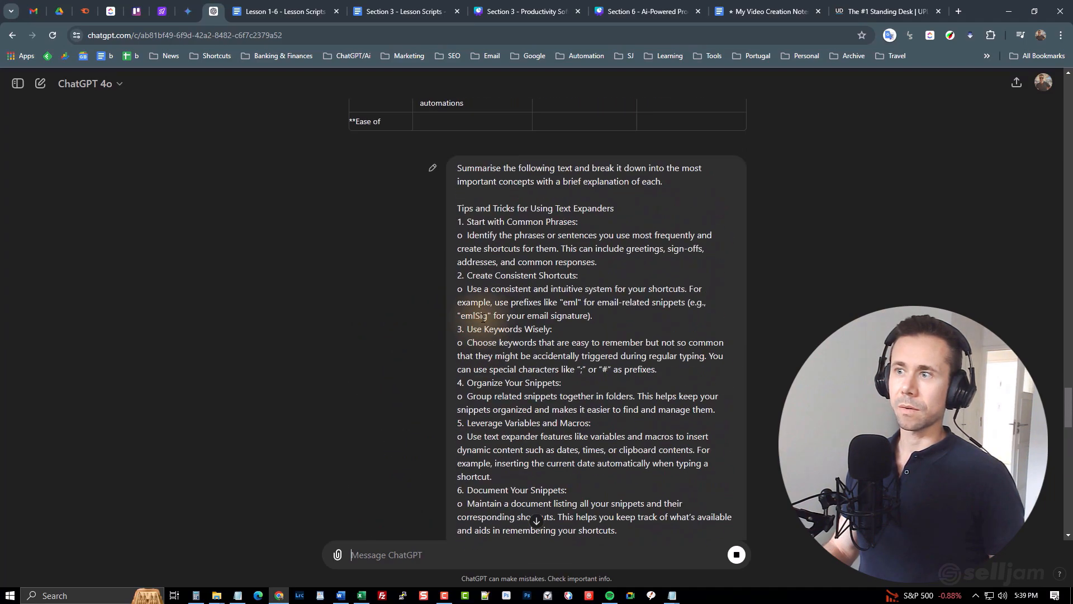
scroll(483, 318, "down", 18)
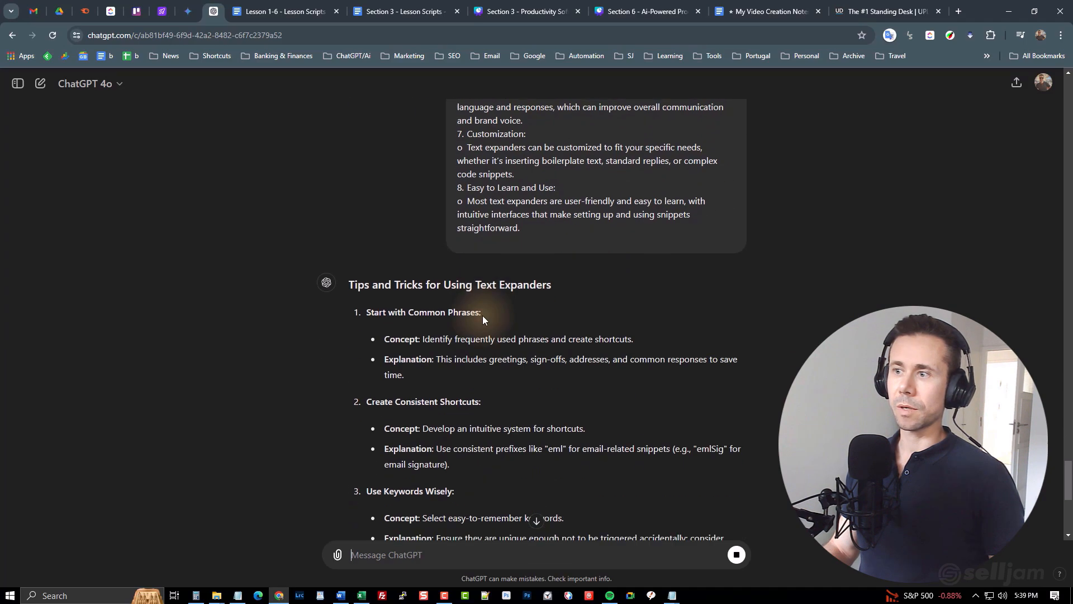
- Review and stop the summary being generated in ChatGPT, then switch to PhraseExpress and select the "Ai Lesson - Ai Prompts" folder
scroll(482, 318, "down", 9)
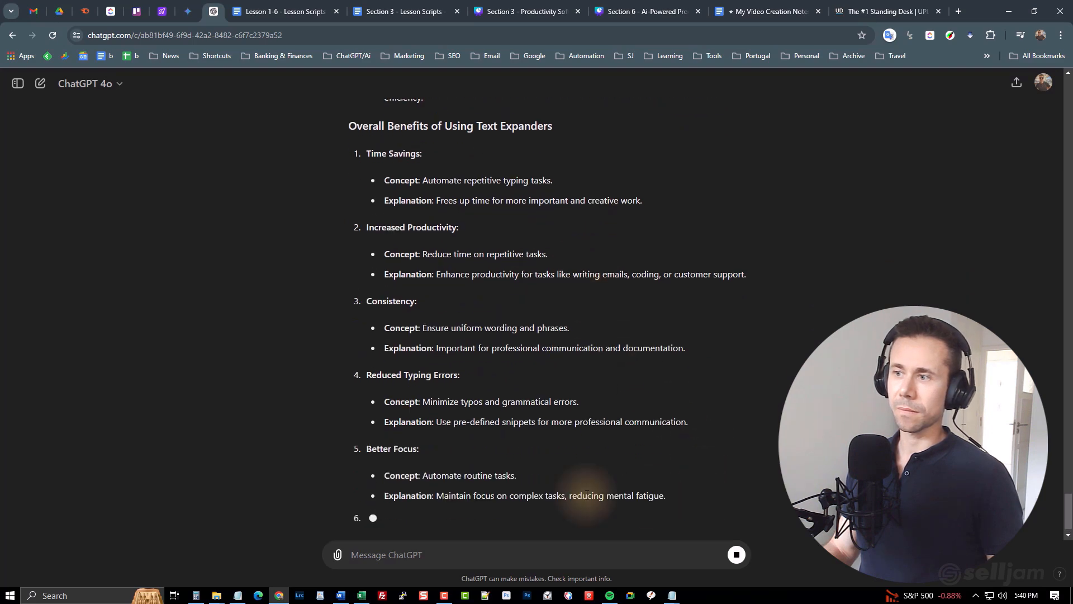
left_click(736, 554)
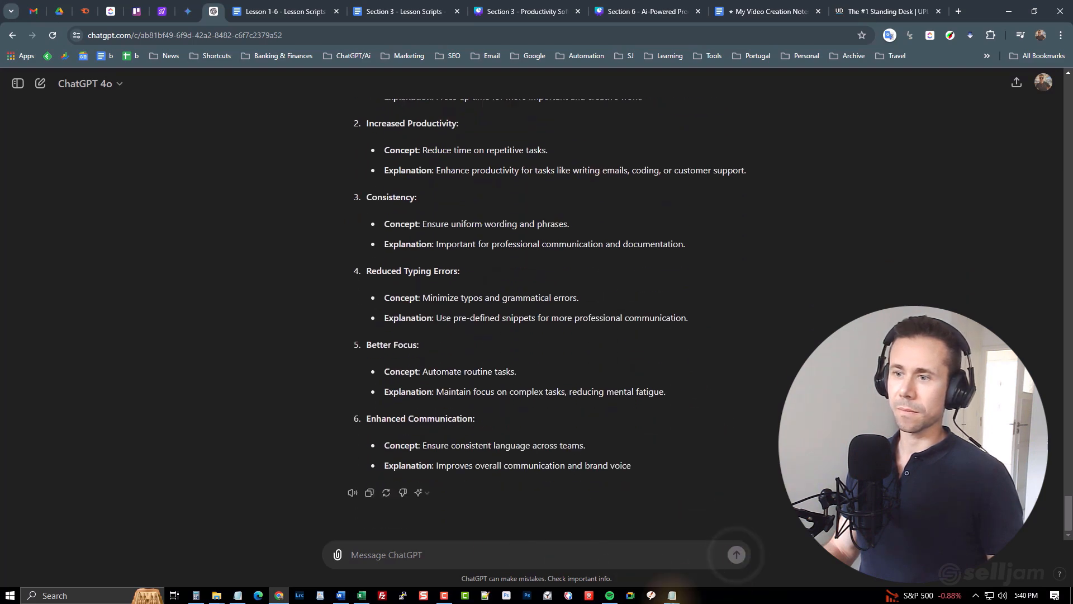
left_click(652, 596)
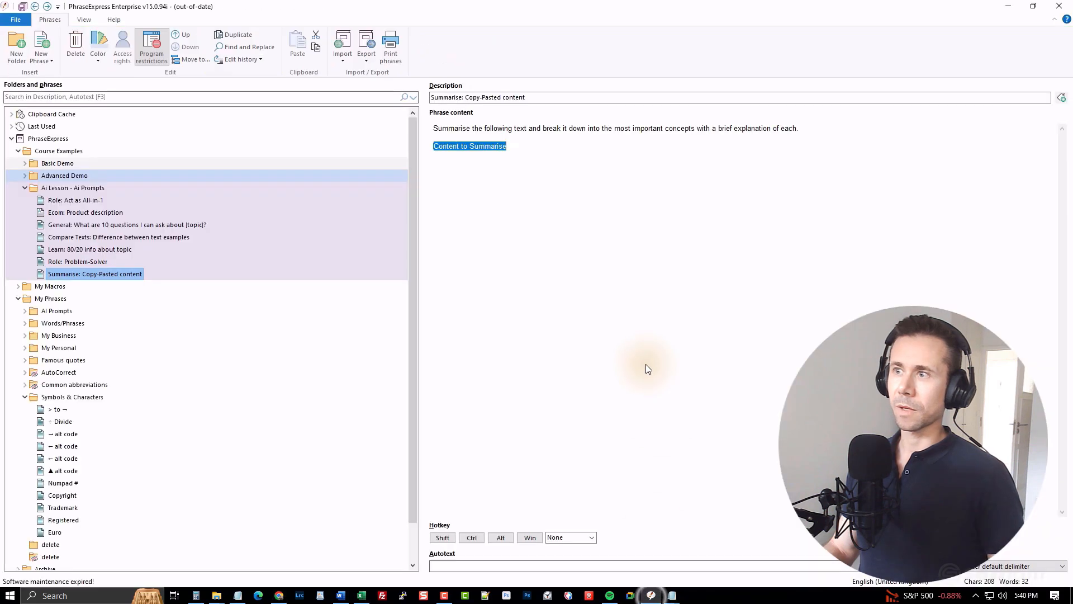
left_click(56, 189)
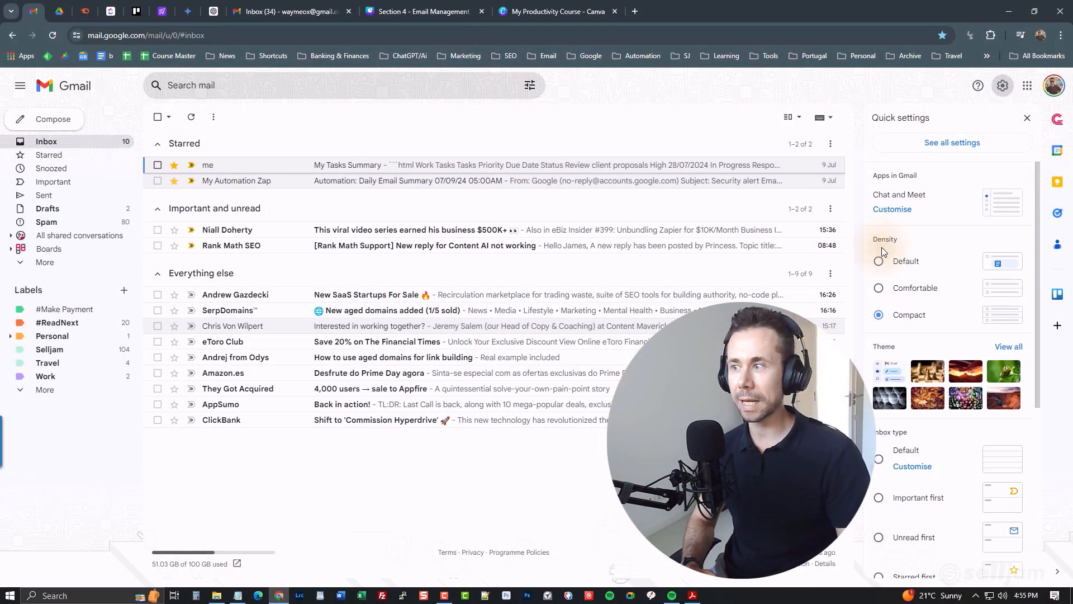
- Open the full settings of Gmail from its quick settings
left_click(957, 144)
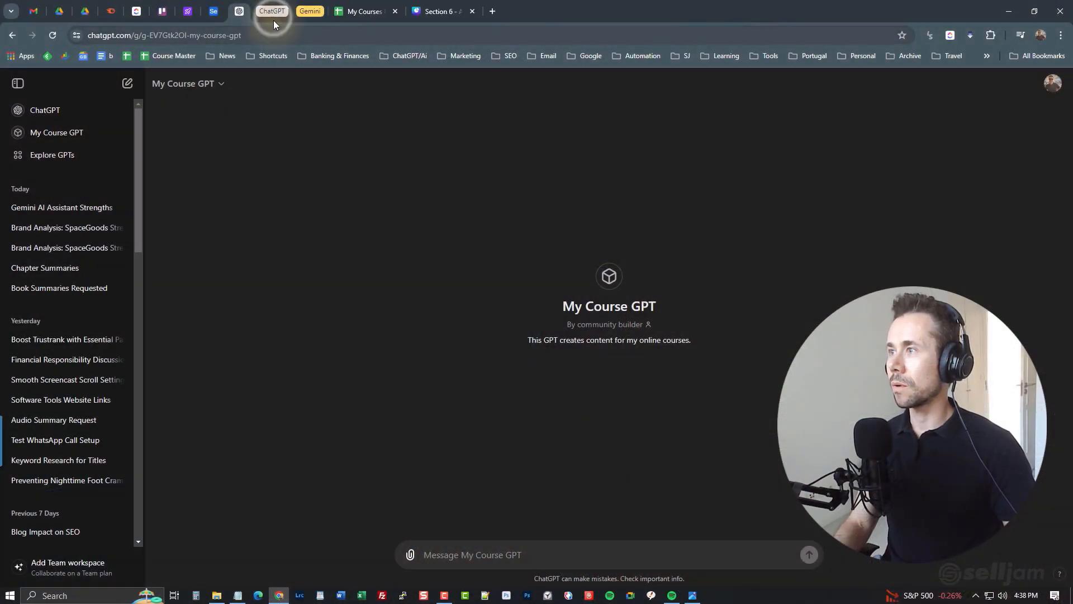
- Open the "Gemini" tab group in the browser from the My Course GPT page
left_click(312, 11)
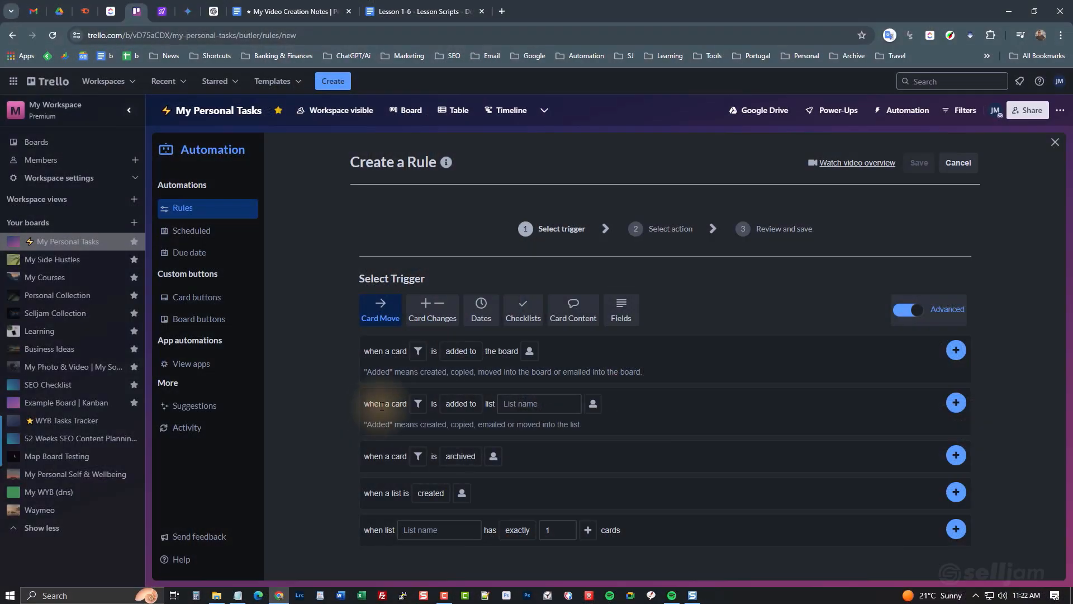
- In the new Trello automation rule, choose "Doing" as the list for the trigger that fires when a card is added
left_click(537, 404)
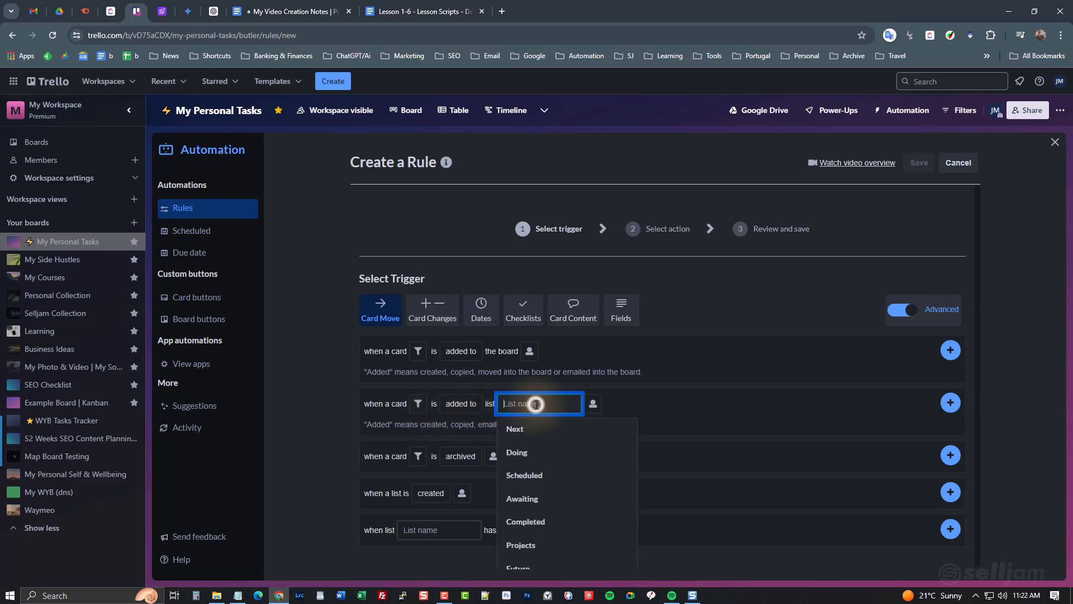
left_click(537, 454)
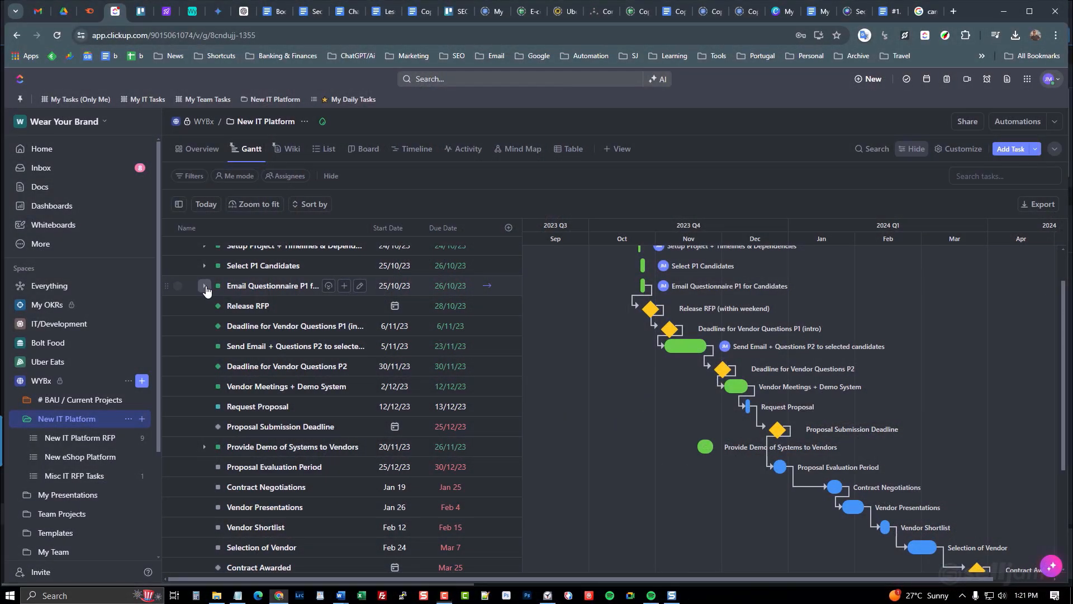
- In the ClickUp Gantt view of New IT Platform, expand and collapse the subtasks of the Email Questionnaire P1 task
left_click(205, 286)
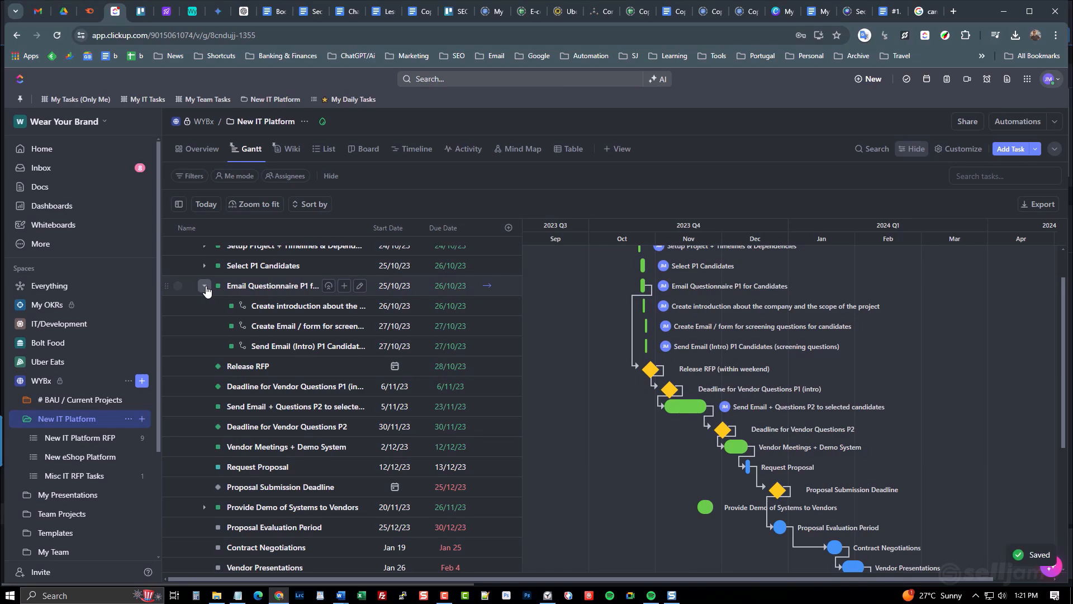
left_click(205, 286)
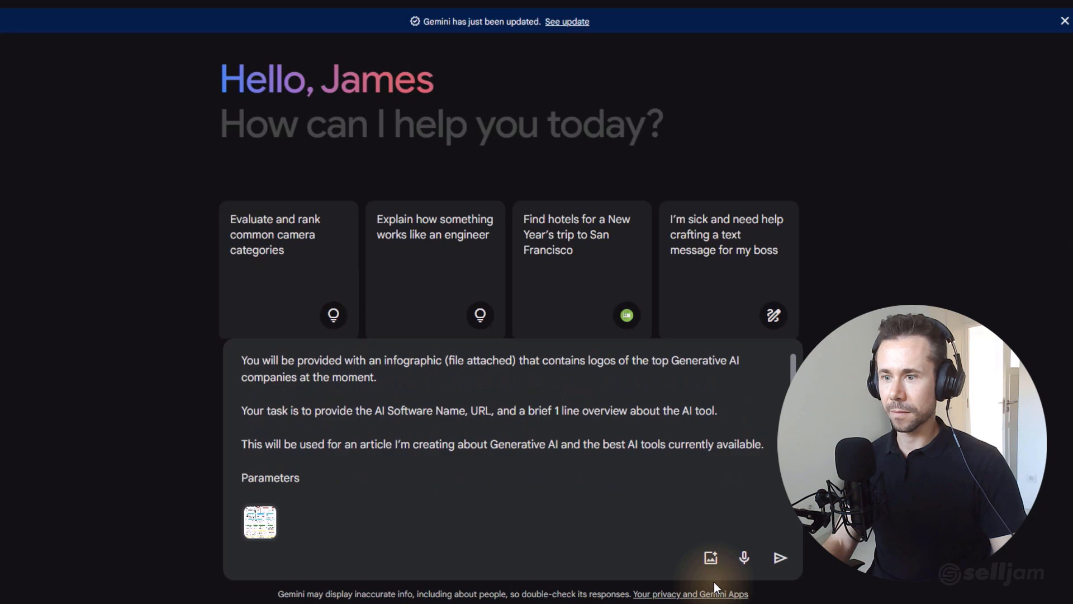
- Send Gemini the prompt about Generative AI companies together with the attached infographic
left_click(771, 559)
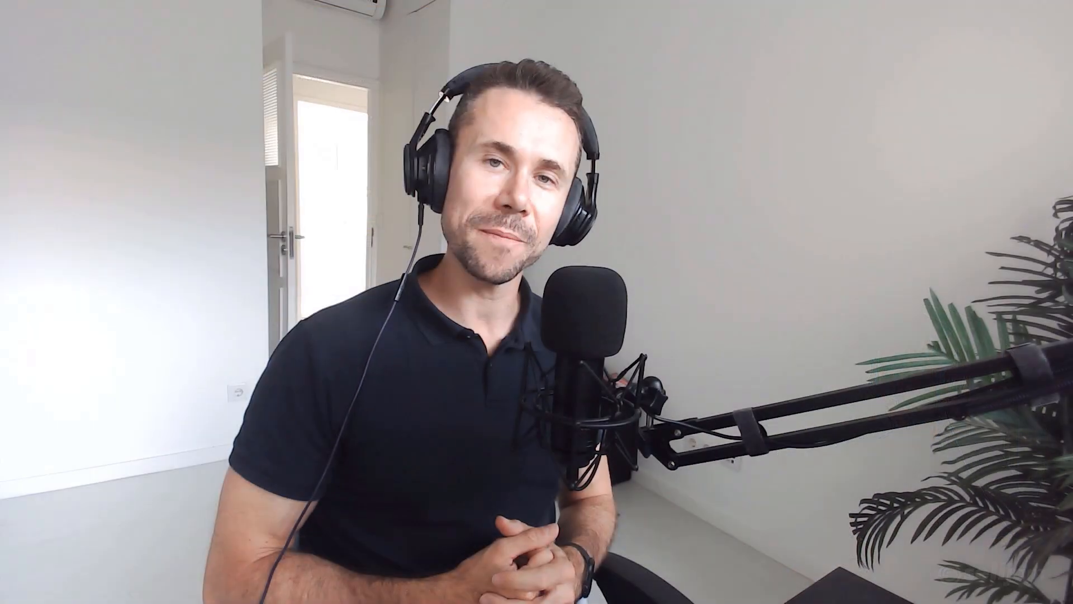